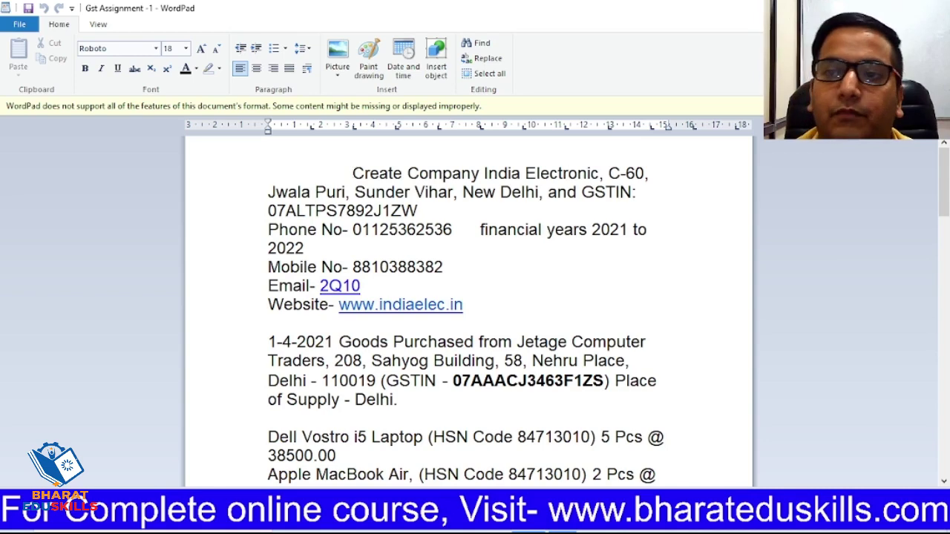
Step: Launch TallyPrime from the desktop and shut the open Batchwise Detials company
key("super+d")
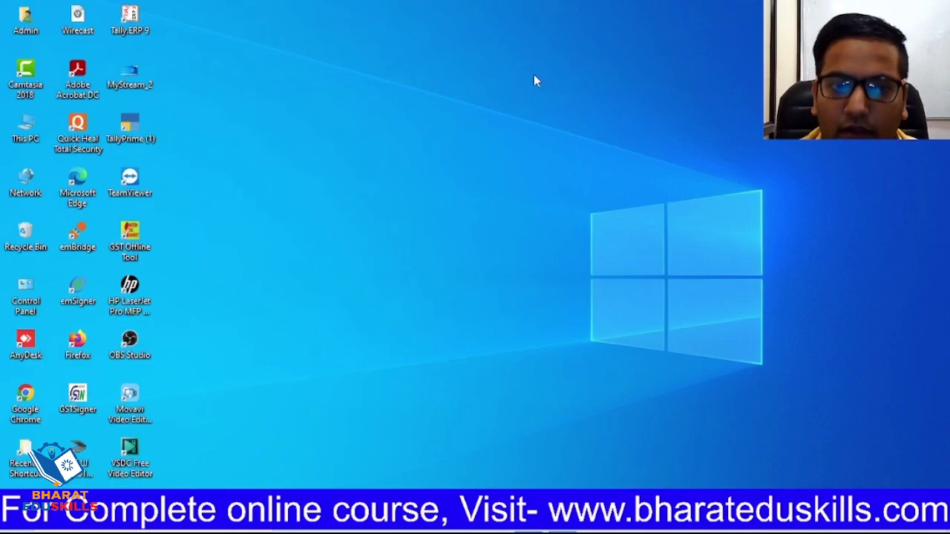
double_click(132, 137)
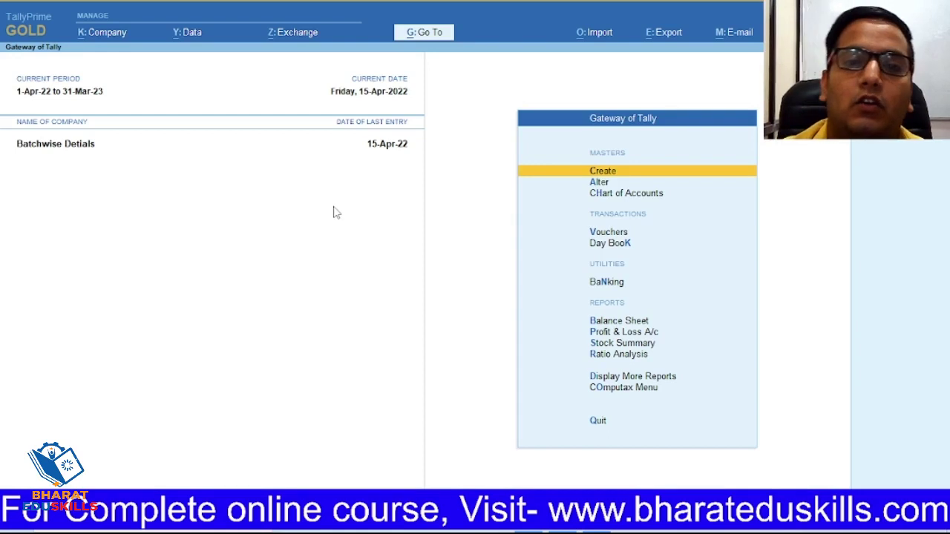
key("ctrl+F3")
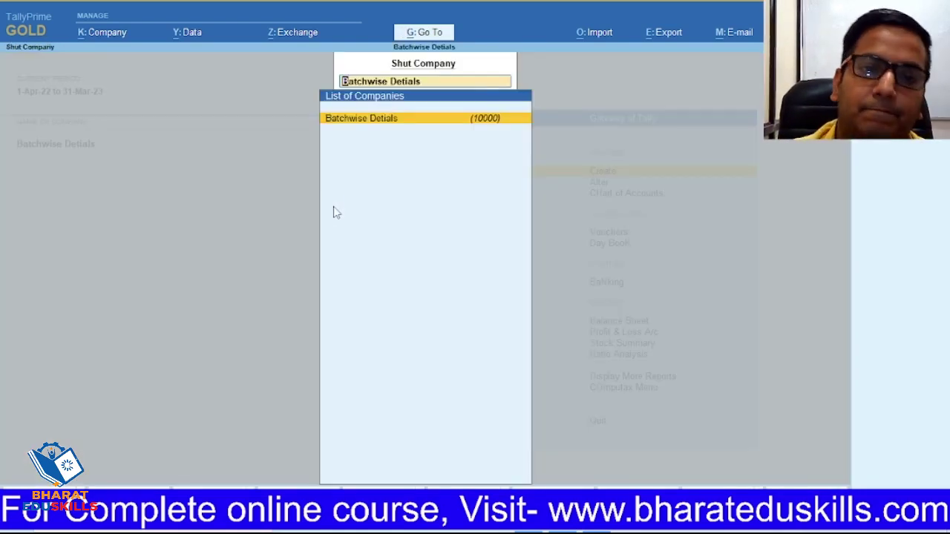
key("Return")
Step: Open the Company Creation form for a new company
key("Up")
key("Up")
key("Up")
key("Up")
key("Up")
key("Up")
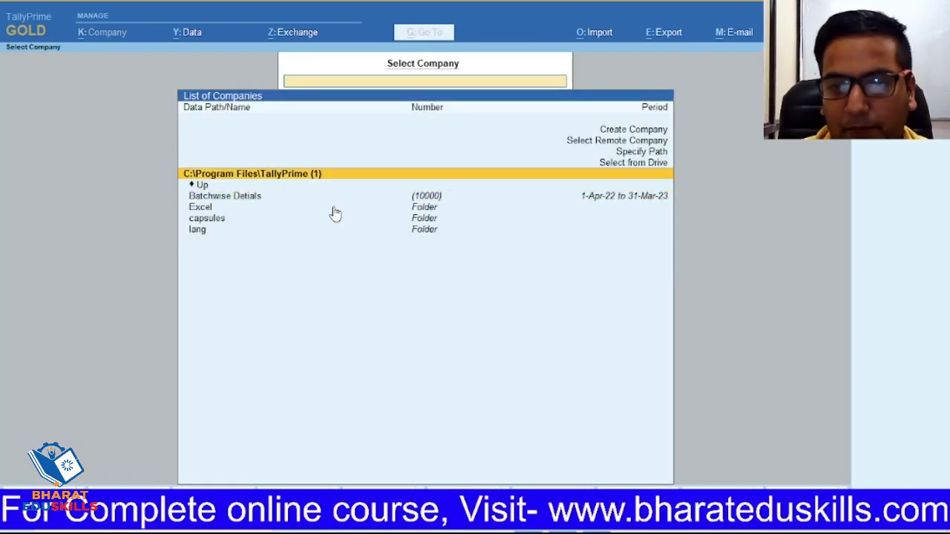
key("Return")
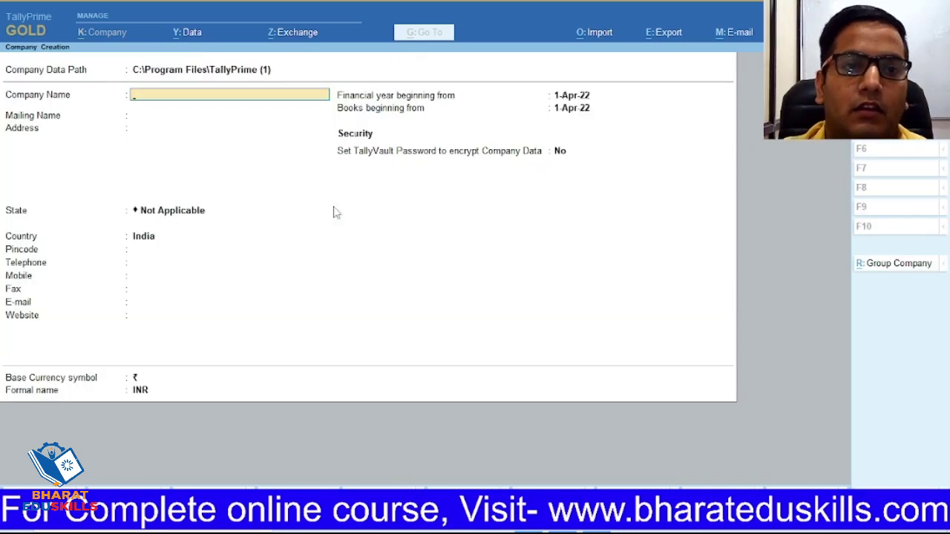
Step: Change the new company's data path to the Z:\ drive
key("BackSpace")
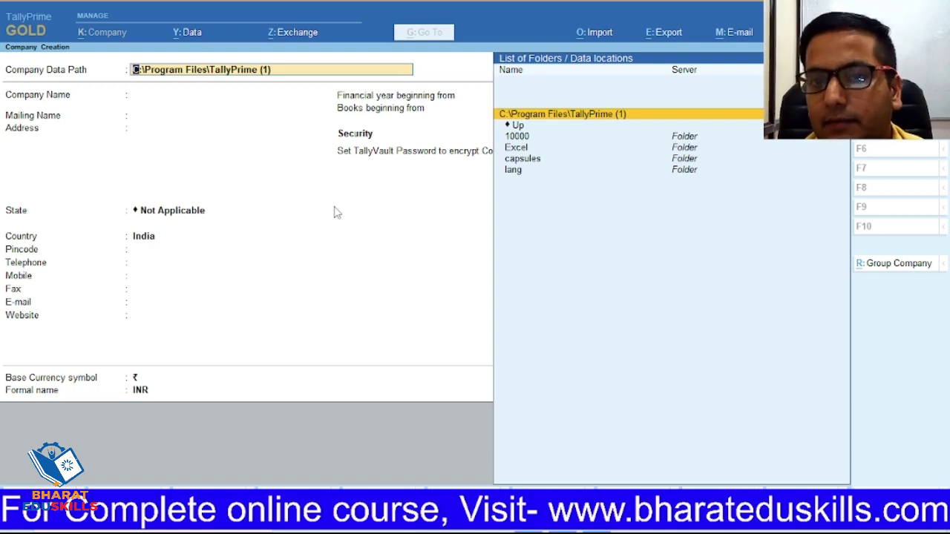
key("BackSpace")
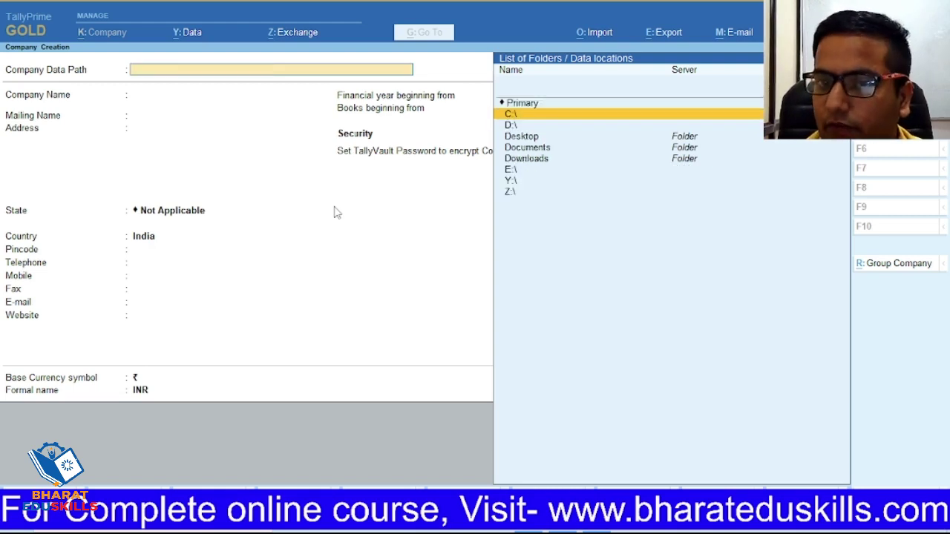
key("Down")
key("Down")
key("Down")
key("Down")
key("Down")
key("Down")
key("Down")
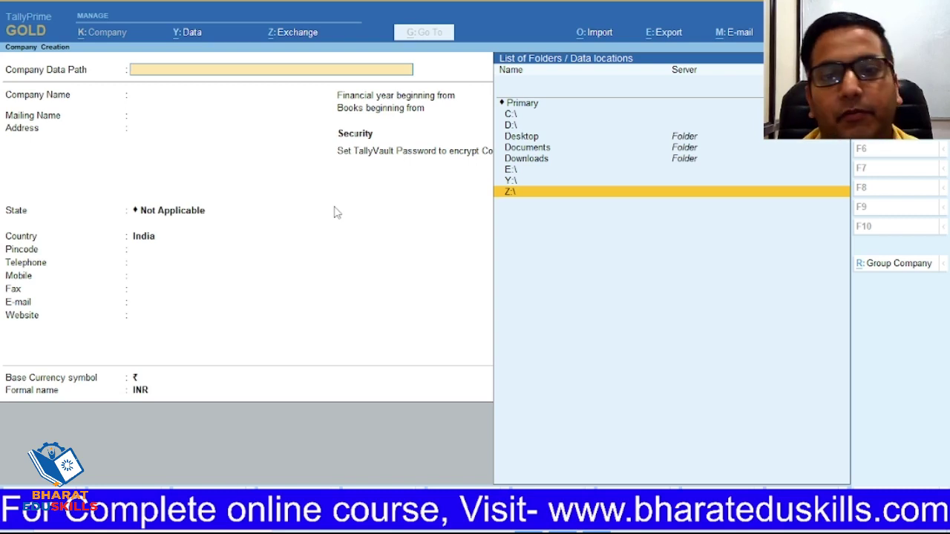
key("Return")
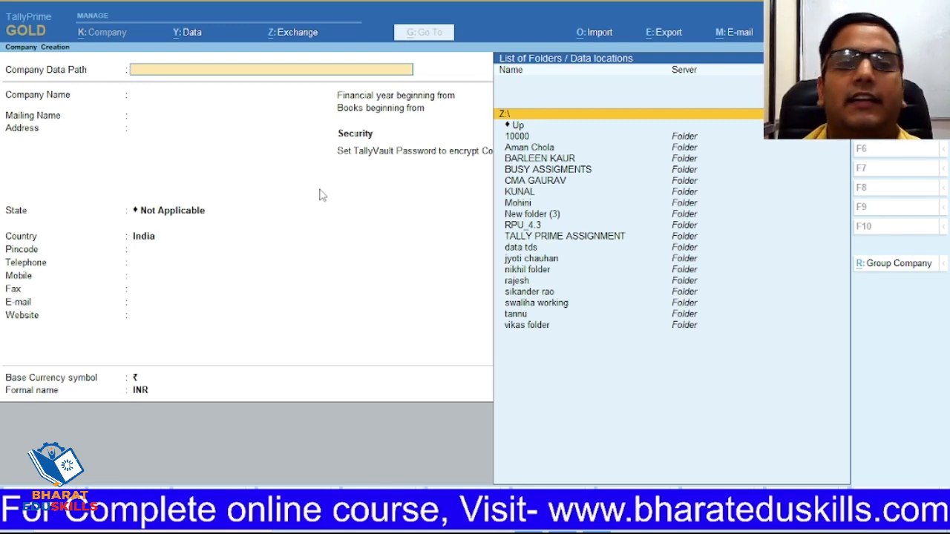
key("Return")
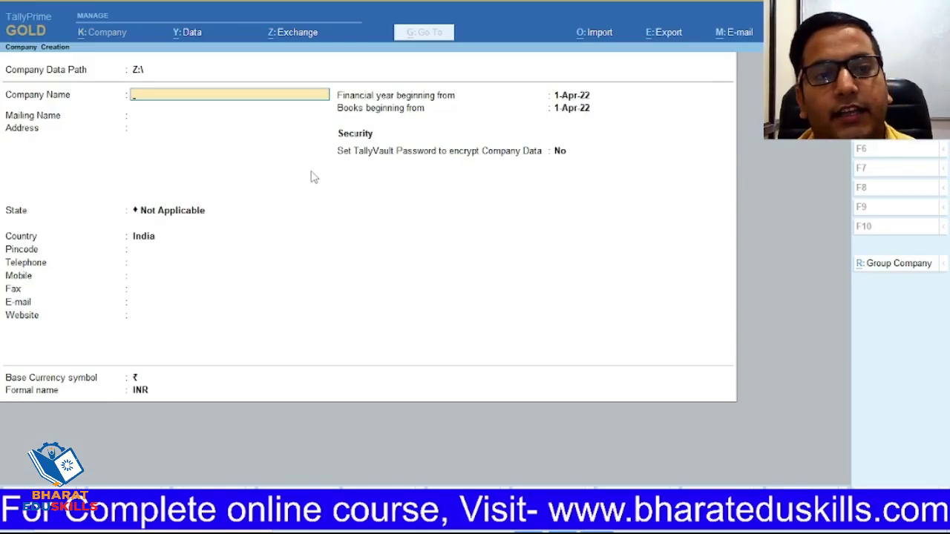
Step: Copy the company name India Electronic from the WordPad assignment into TallyPrime's Company Name field
key("alt+Tab")
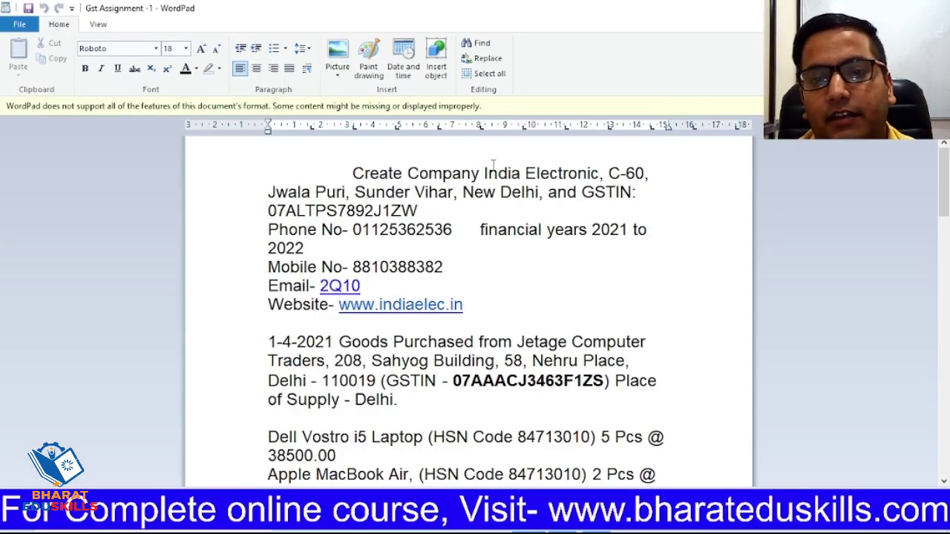
left_click_drag(484, 173, 564, 169)
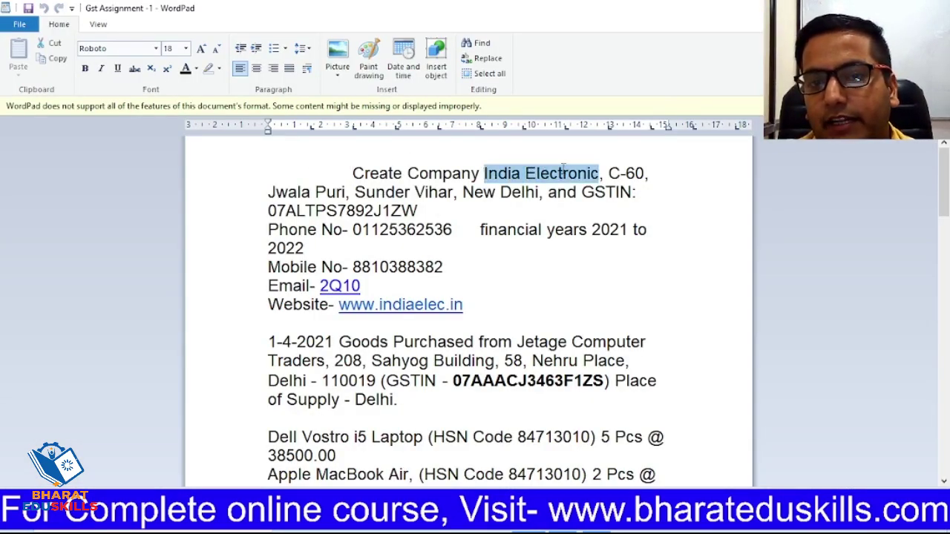
key("ctrl+c")
key("alt+Tab")
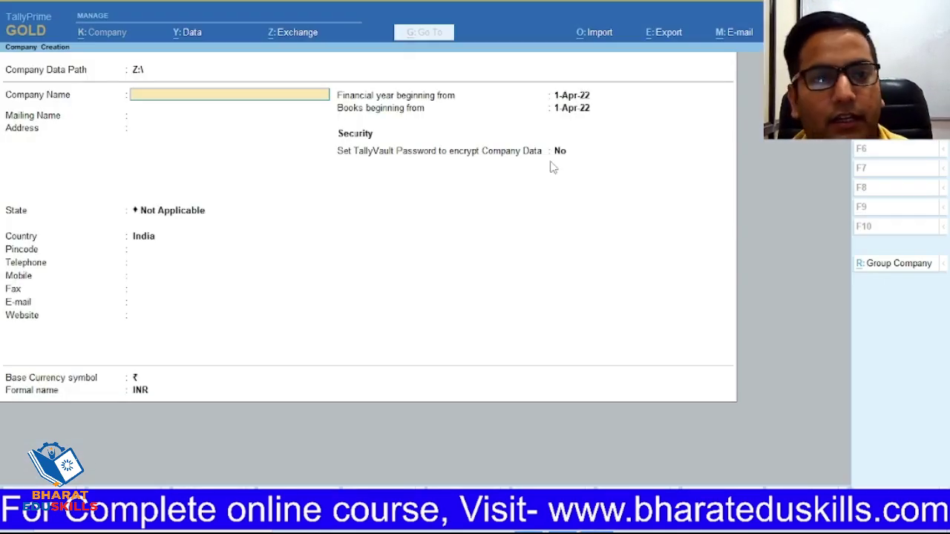
key("ctrl+alt+v")
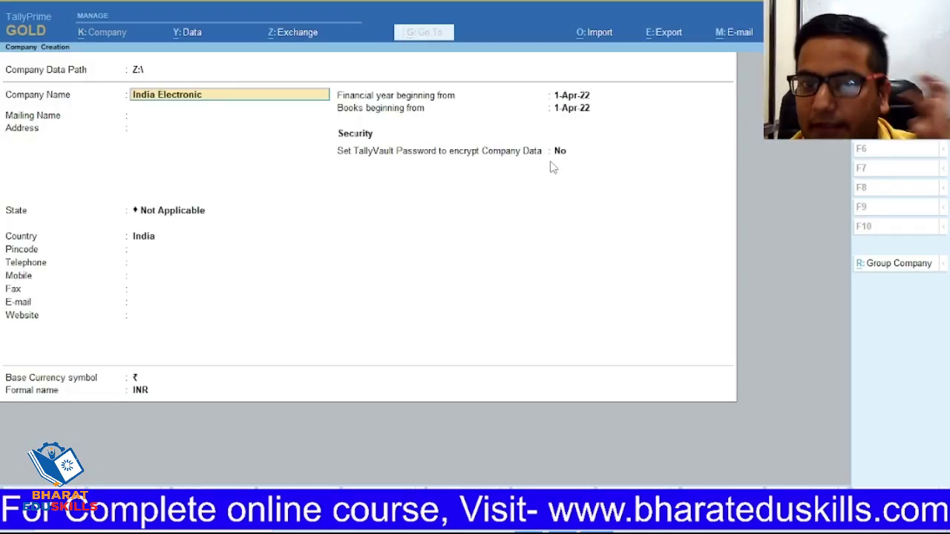
key("Return")
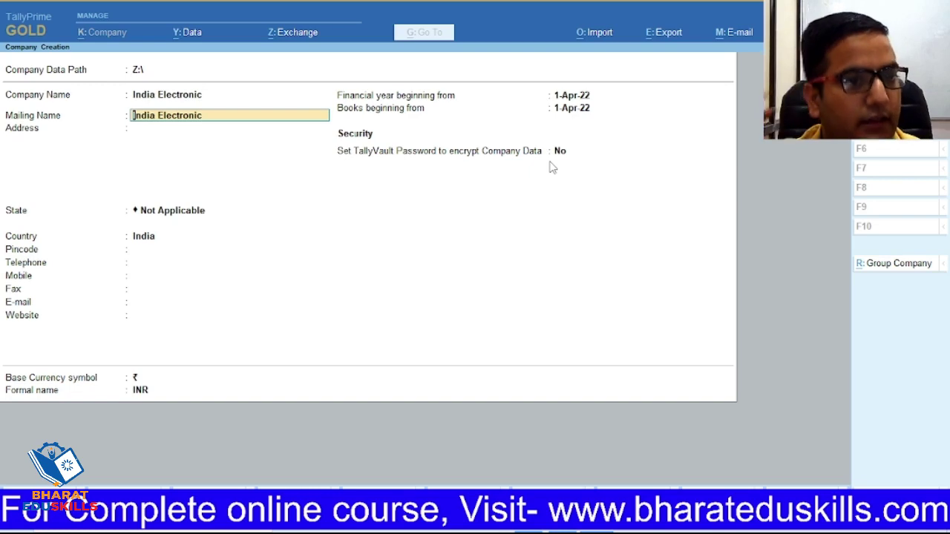
Step: Keep the mailing name and copy the company's locality from the WordPad assignment into TallyPrime's Address field
key("alt+Tab")
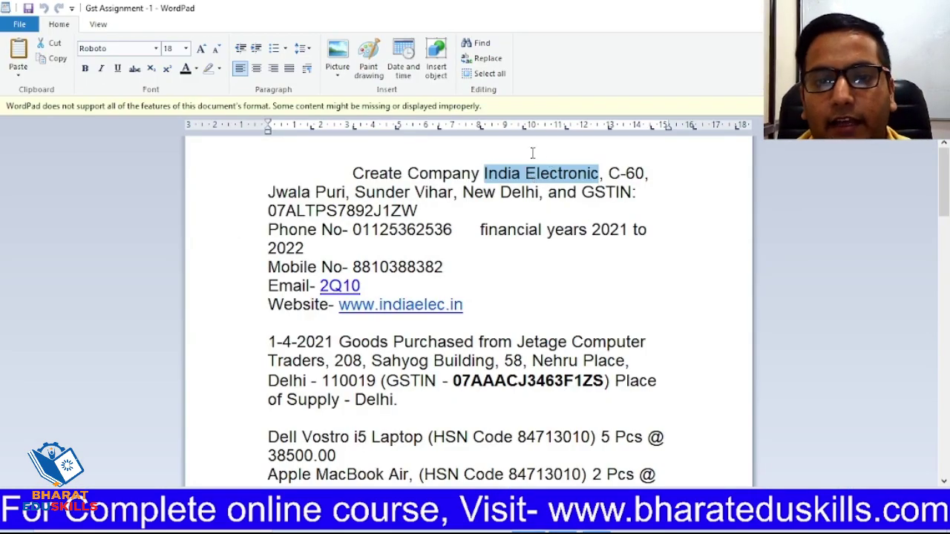
left_click_drag(268, 193, 427, 194)
key("ctrl+c")
key("alt+Tab")
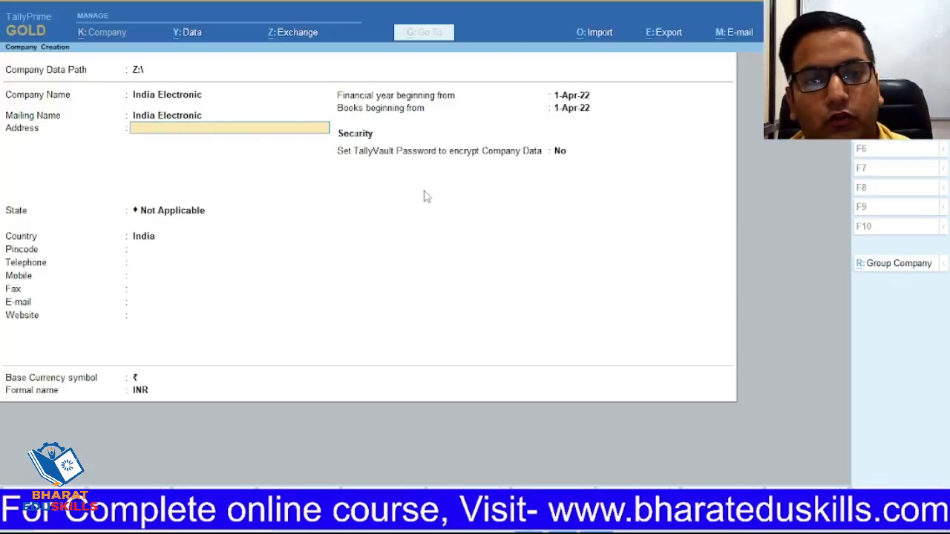
key("ctrl+alt+v")
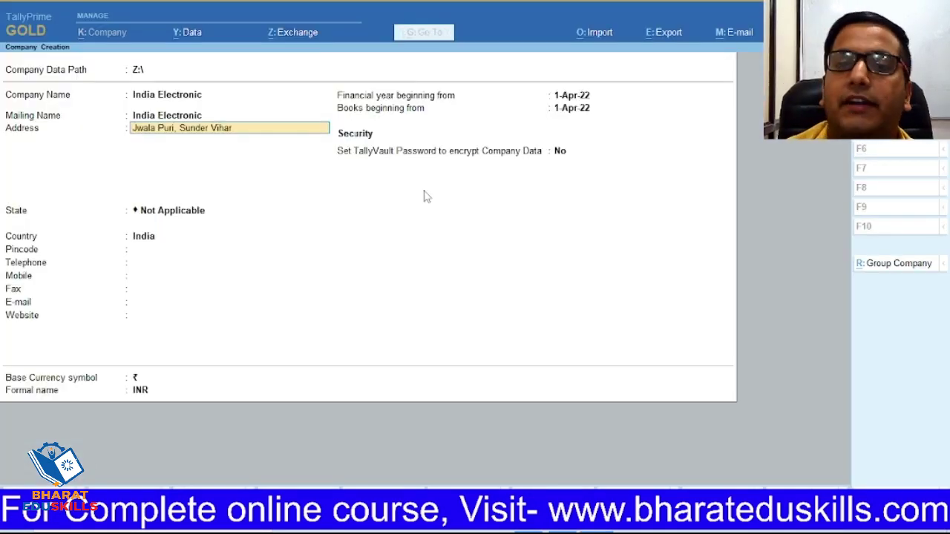
Step: Copy the city from the WordPad assignment and append it to the address line in TallyPrime
key("alt+Tab")
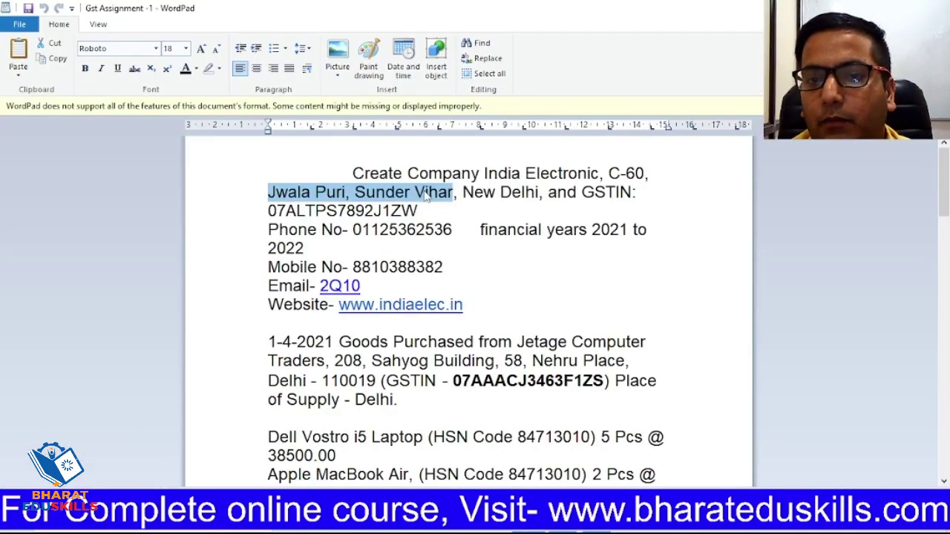
left_click_drag(463, 191, 545, 192)
key("ctrl+c")
key("alt+Tab")
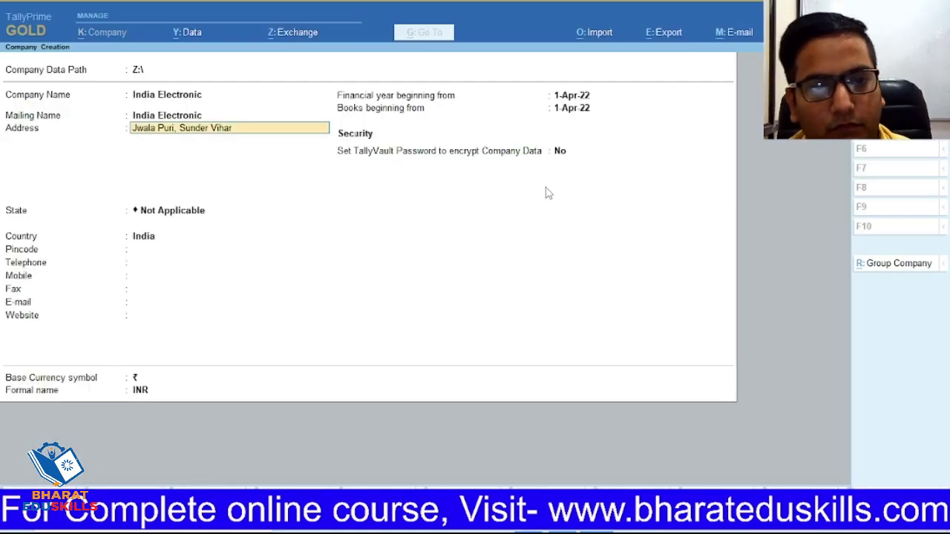
key("ctrl+alt+v")
key("Return")
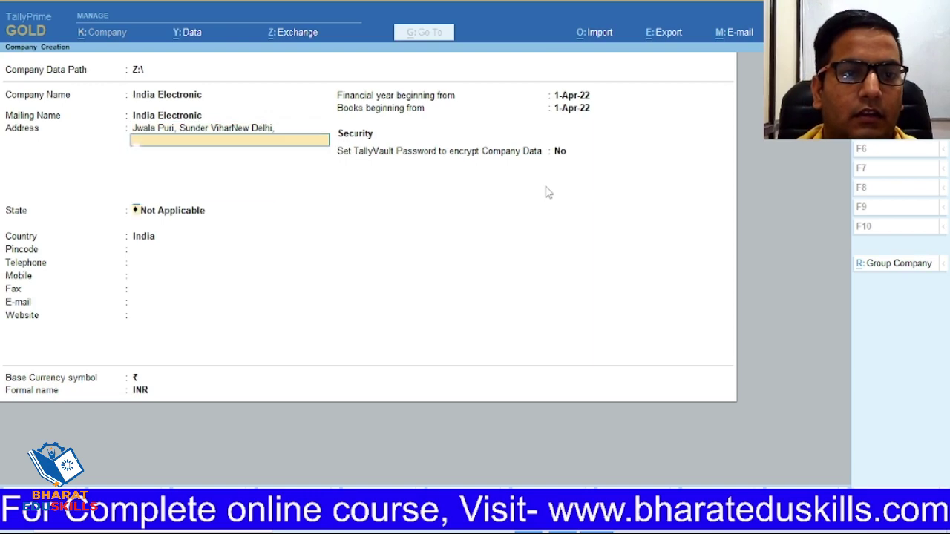
Step: Set the company's state to Delhi
key("Return")
type("De")
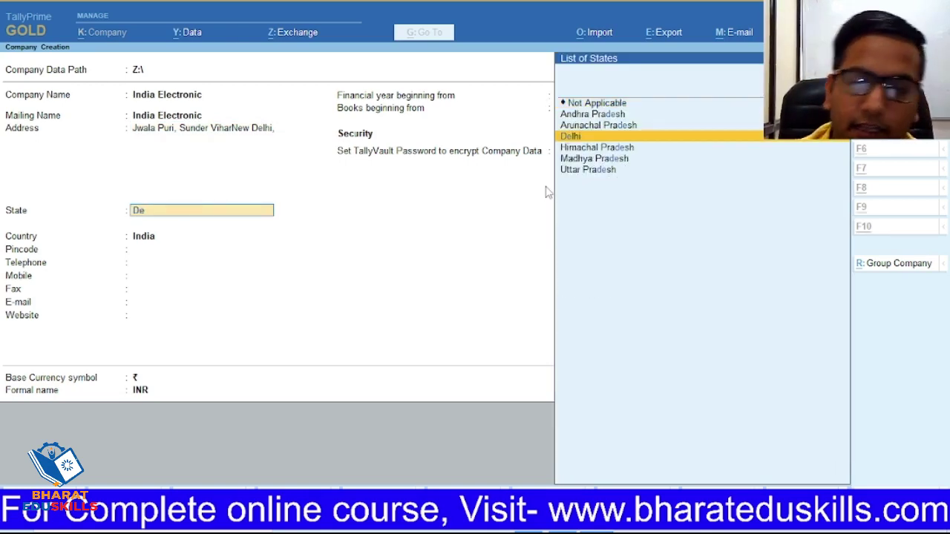
key("alt+Tab")
key("alt+Tab")
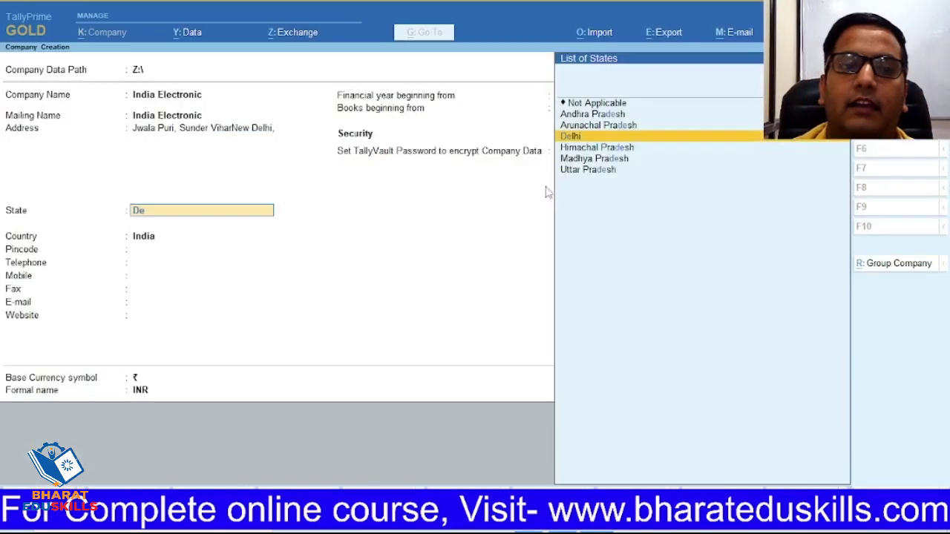
key("Return")
Step: Check the company's address in the WordPad assignment and enter the postal pincode in TallyPrime
key("alt+Tab")
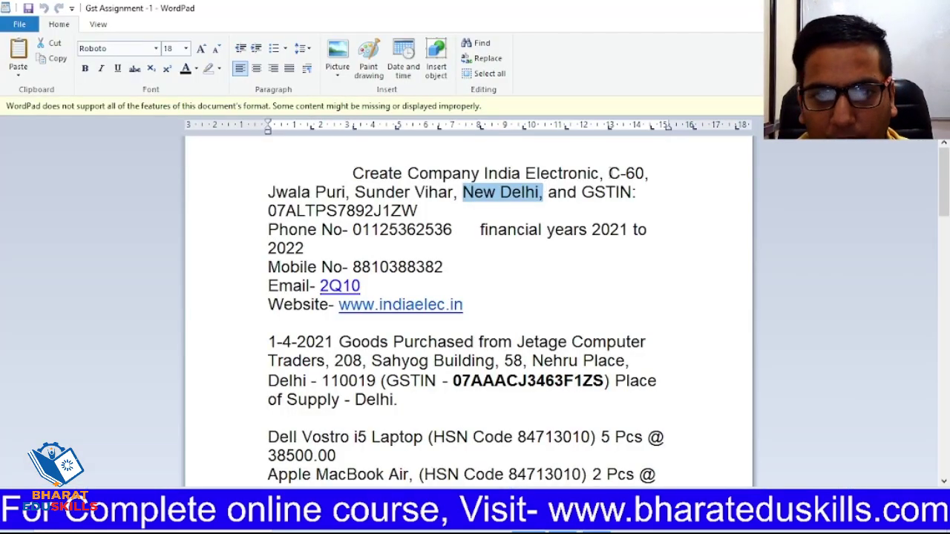
left_click(610, 173)
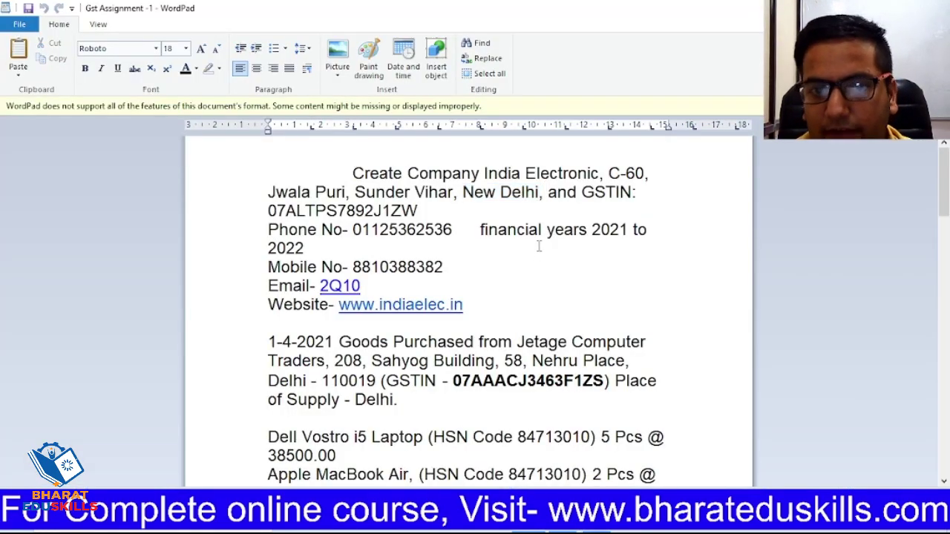
key("alt+Tab")
type("110034")
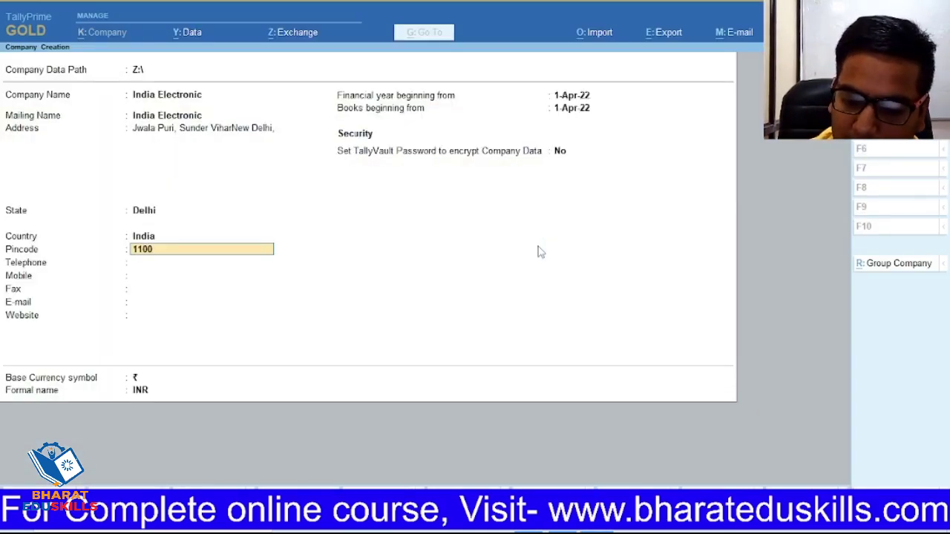
key("Return")
Step: Copy the company's phone number from the WordPad assignment into TallyPrime's Telephone field
key("alt+Tab")
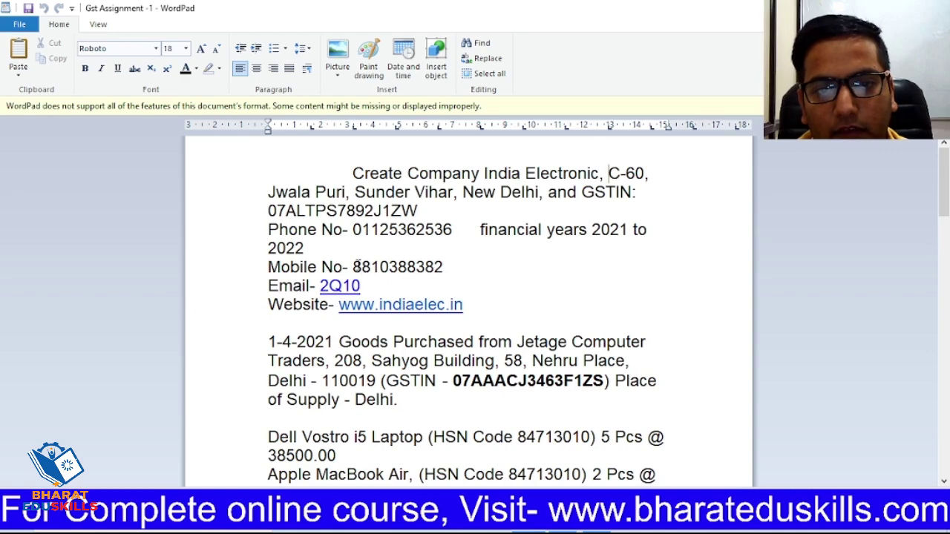
left_click_drag(353, 267, 389, 267)
left_click_drag(353, 230, 452, 230)
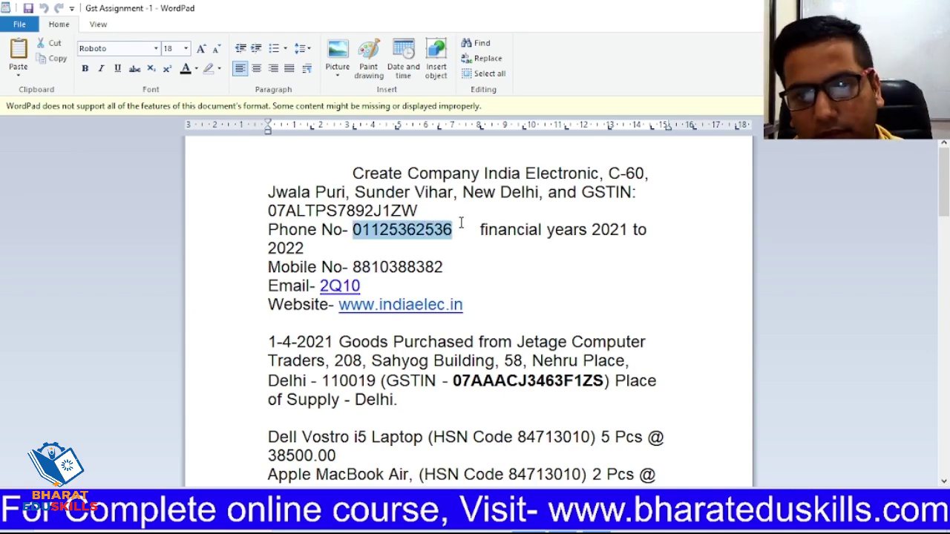
key("alt+Tab")
key("ctrl+alt+v")
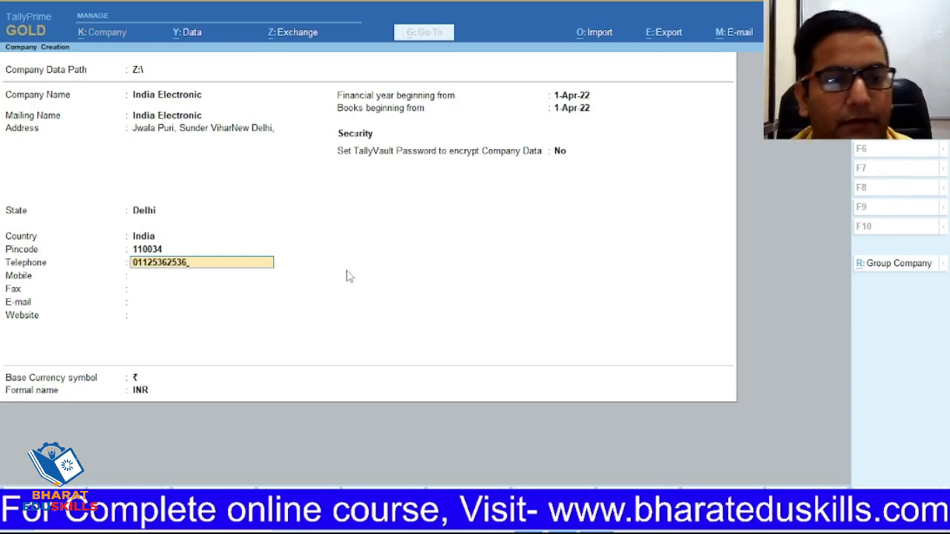
key("Return")
Step: Copy the company's mobile number from the WordPad assignment into TallyPrime's Mobile field
key("alt+Tab")
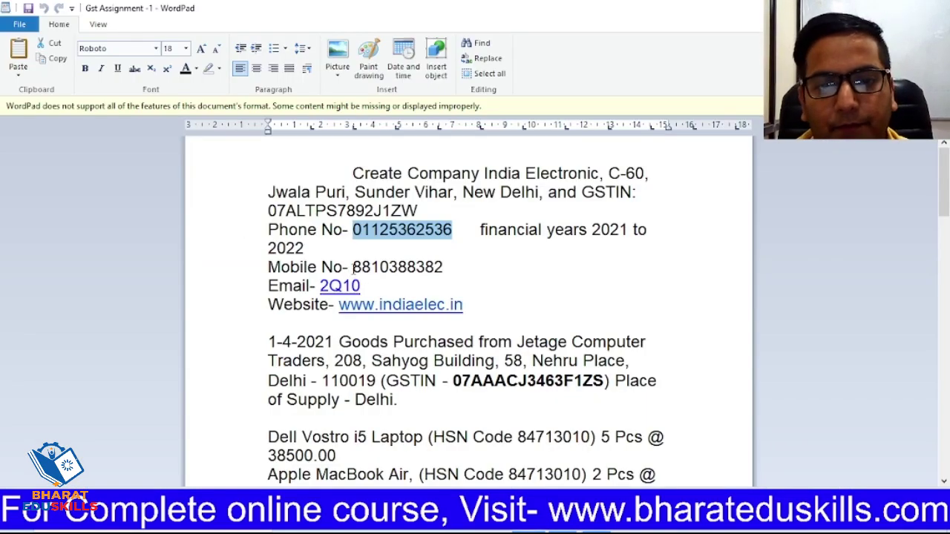
double_click(352, 267)
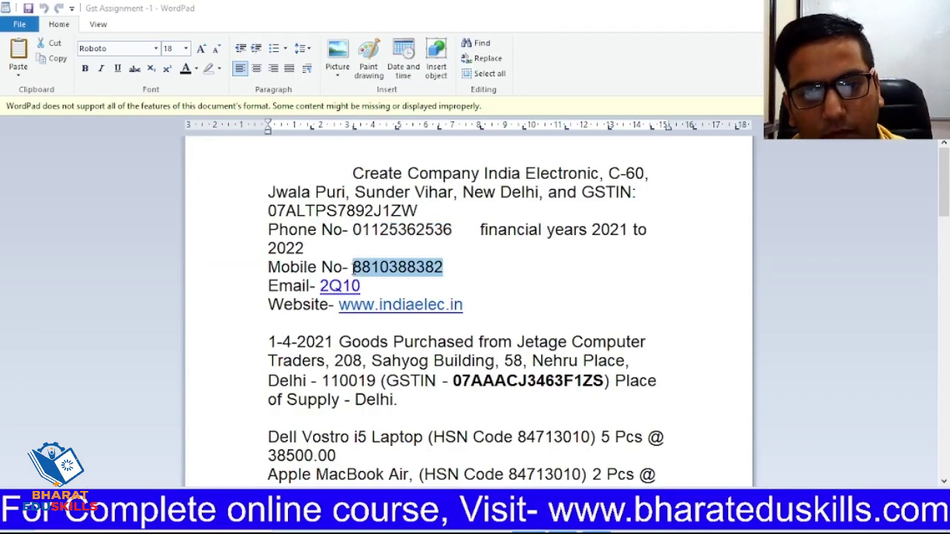
key("ctrl+c")
key("alt+Tab")
key("ctrl+alt+v")
key("Return")
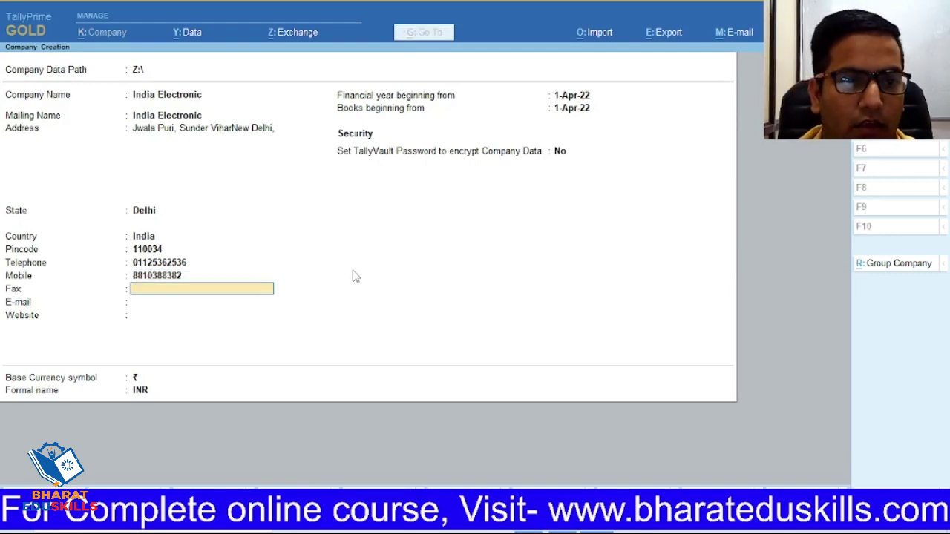
Step: Copy the company's e-mail entry from the WordPad assignment into TallyPrime's E-mail field
key("alt+Tab")
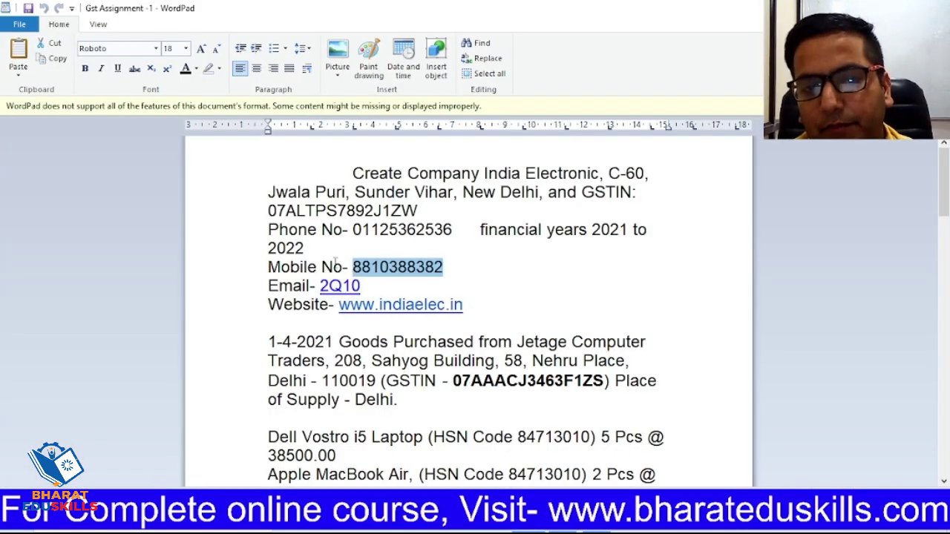
left_click(324, 286)
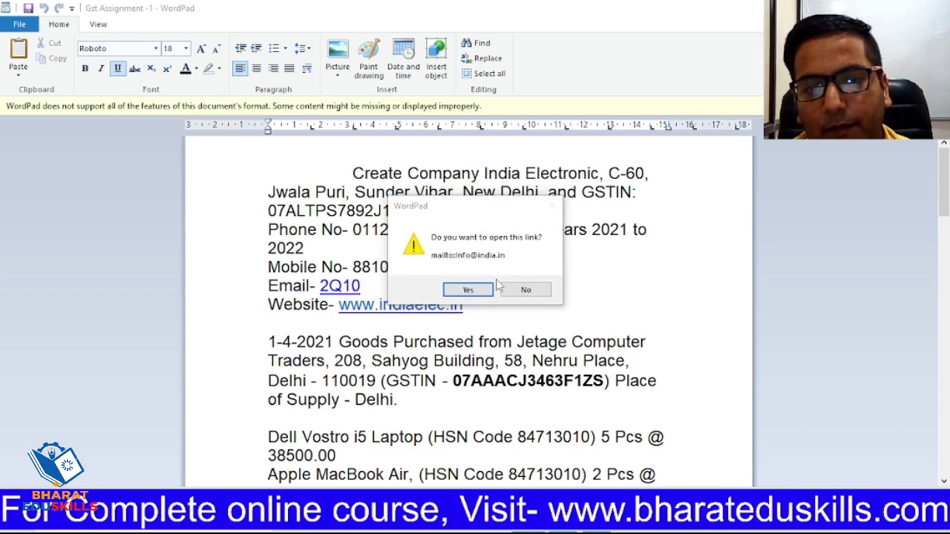
left_click(523, 287)
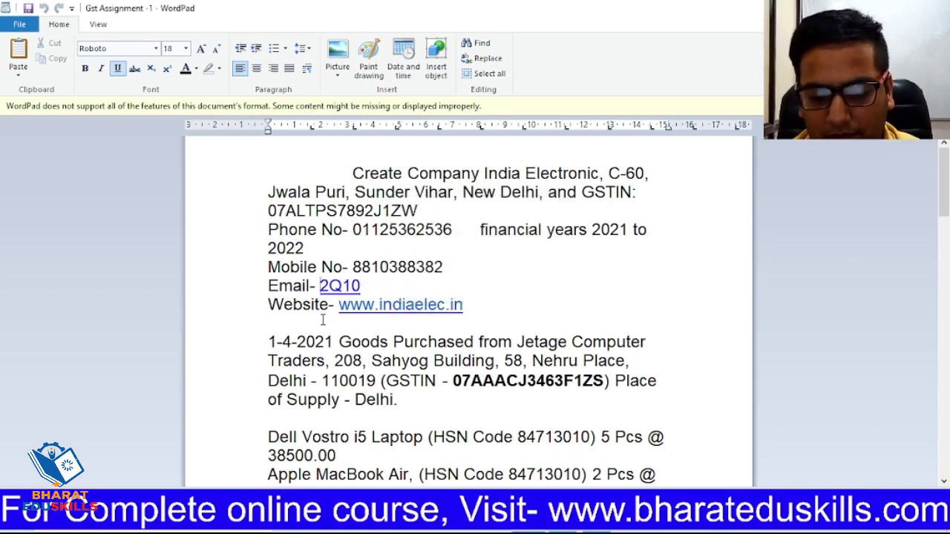
key("shift+Right")
key("shift+Right")
key("shift+Right")
key("shift+Right")
key("shift+Right")
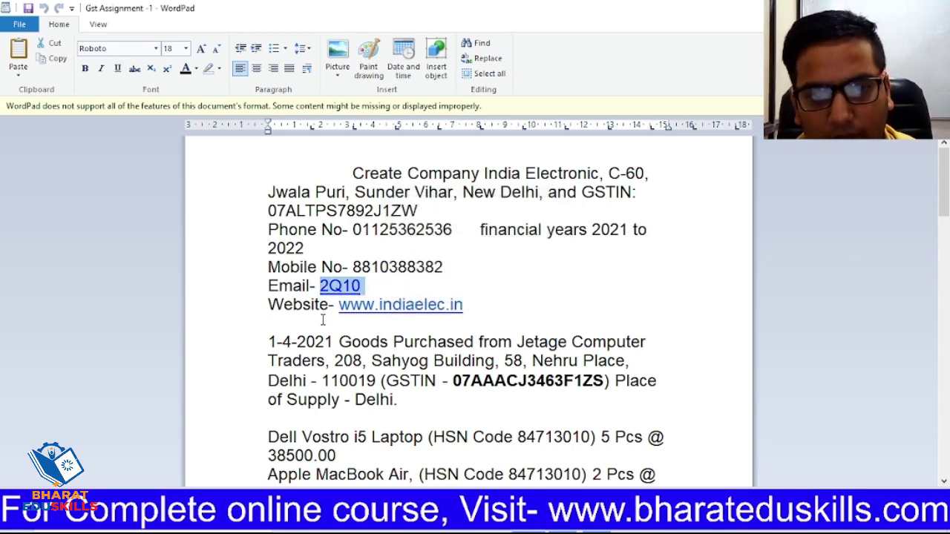
key("alt+Tab")
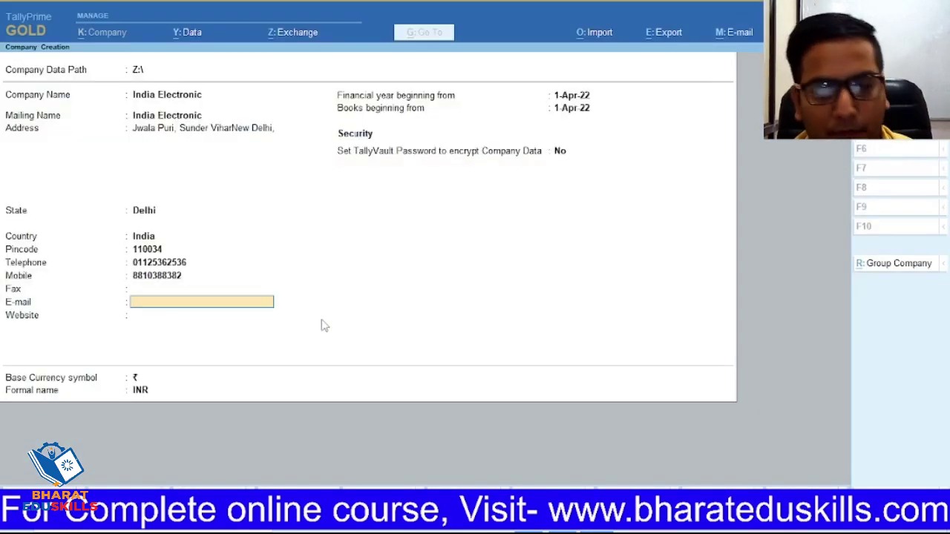
key("ctrl+v")
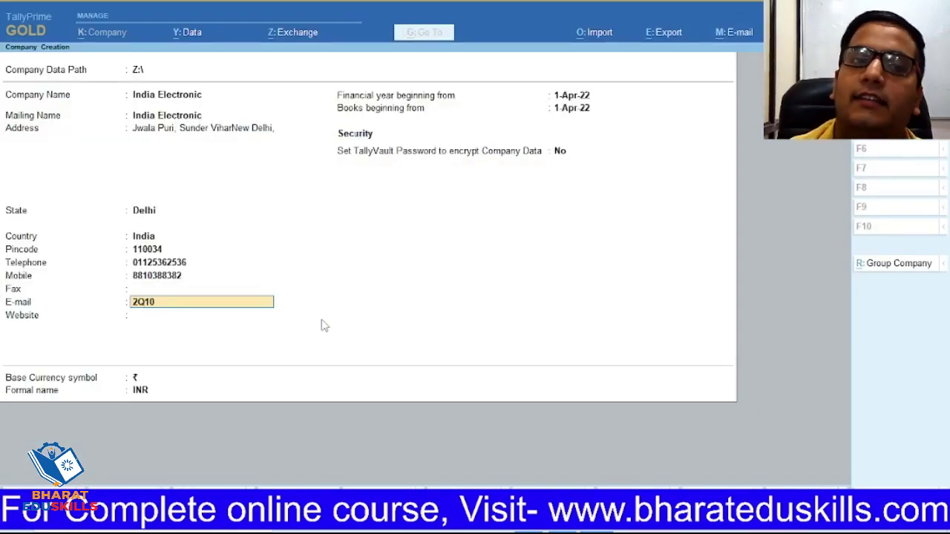
key("Return")
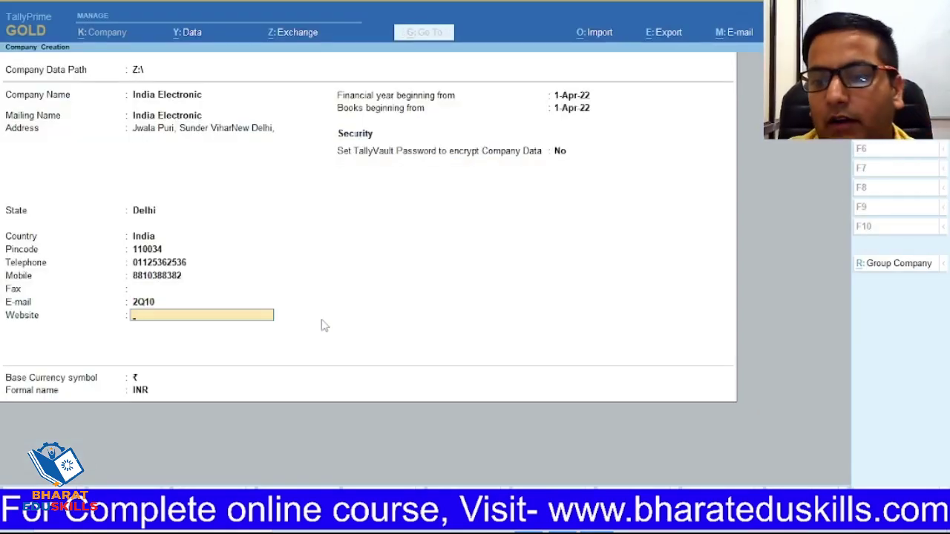
key("alt+Tab")
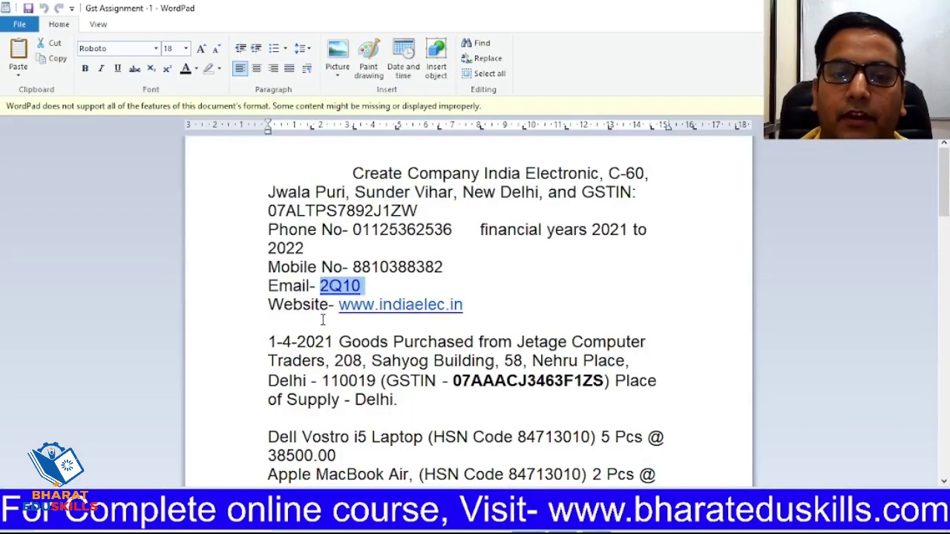
left_click(340, 310)
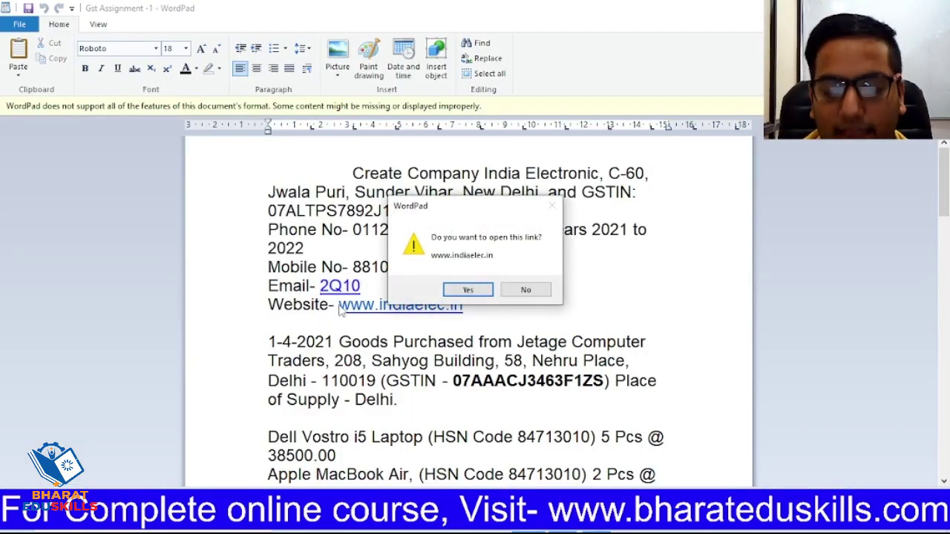
left_click(523, 289)
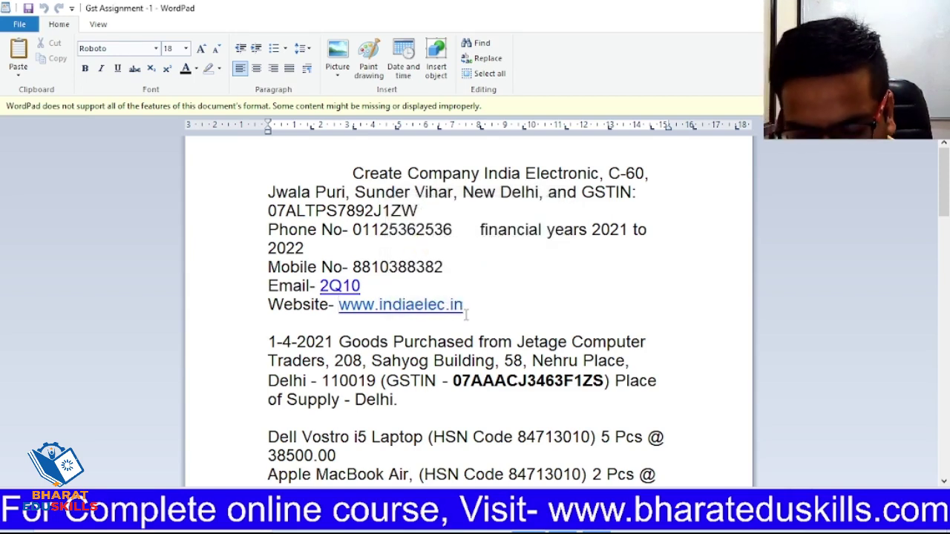
key("shift+Down")
key("shift+Down")
key("shift+End")
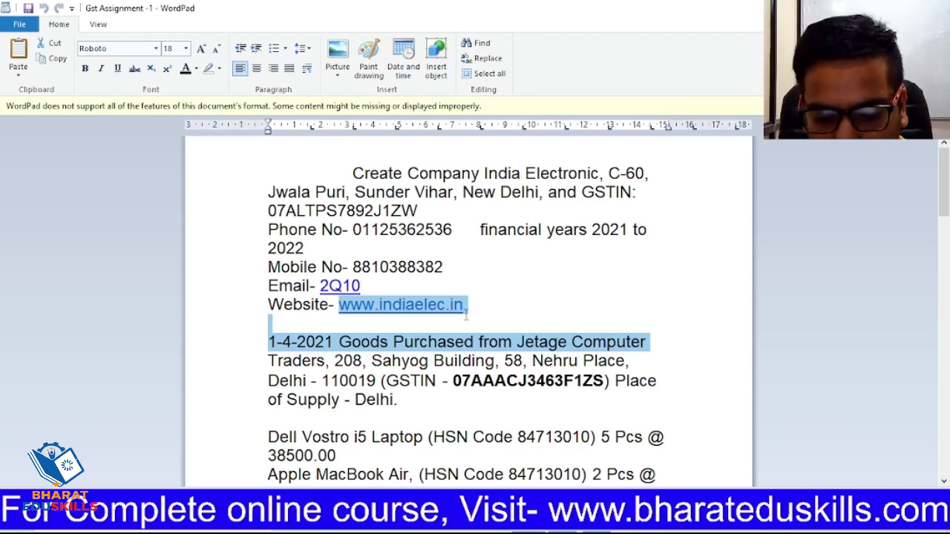
key("shift+Up")
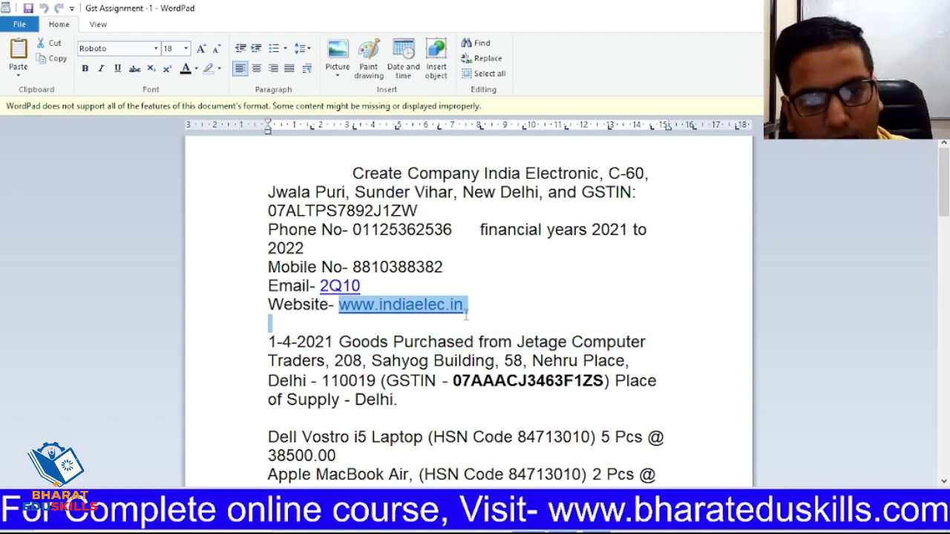
key("alt+Tab")
key("ctrl+v")
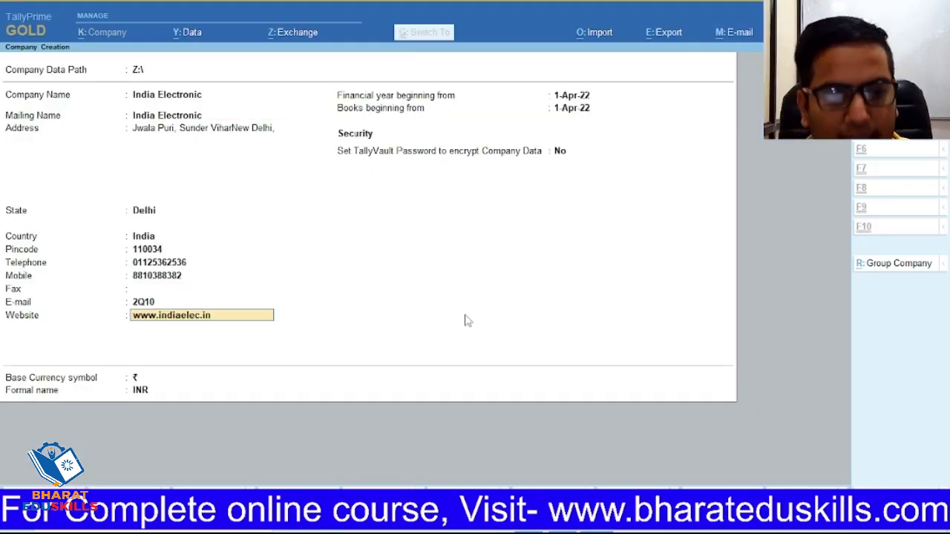
key("Return")
Step: Check the financial year in the WordPad assignment and set the company's financial year to begin from 1-4-2021
key("Return")
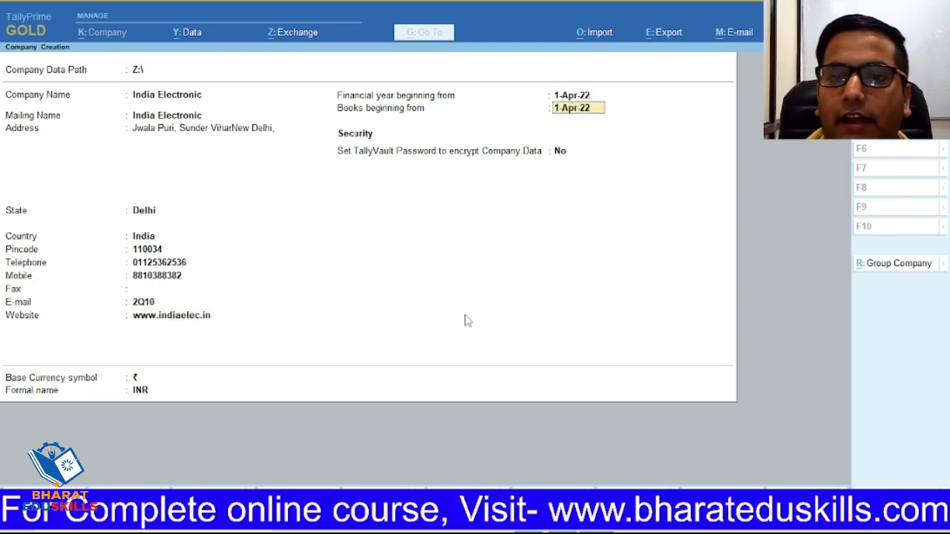
key("Up")
key("alt+Tab")
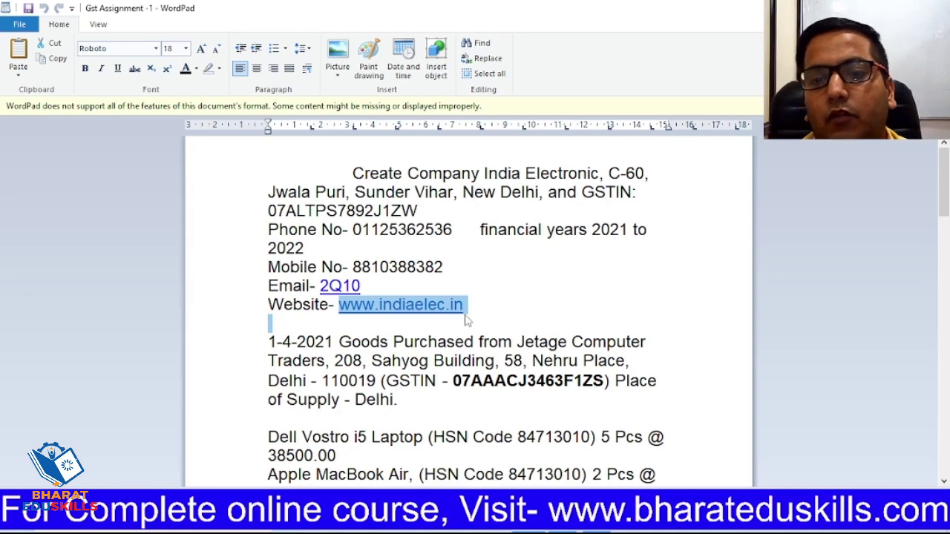
key("alt+Tab")
type("1-")
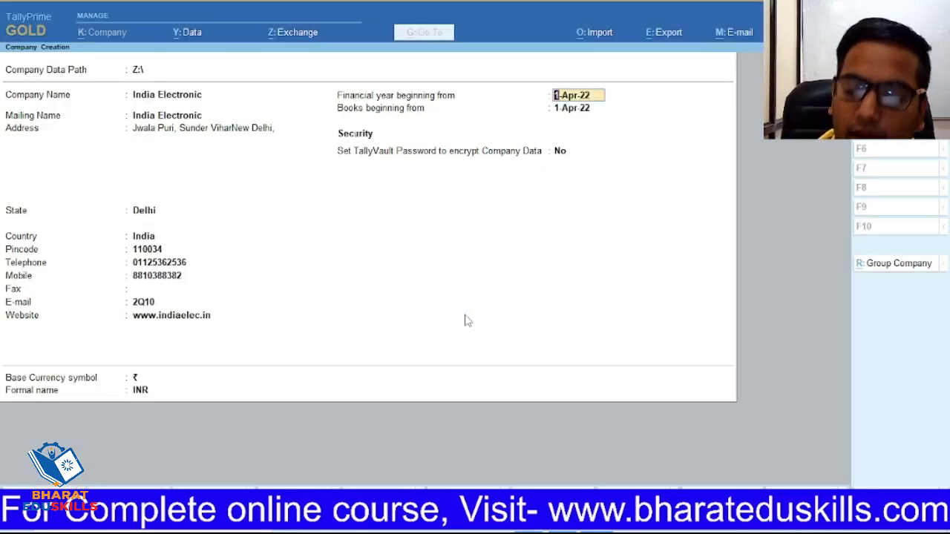
type("4-2021")
key("Return")
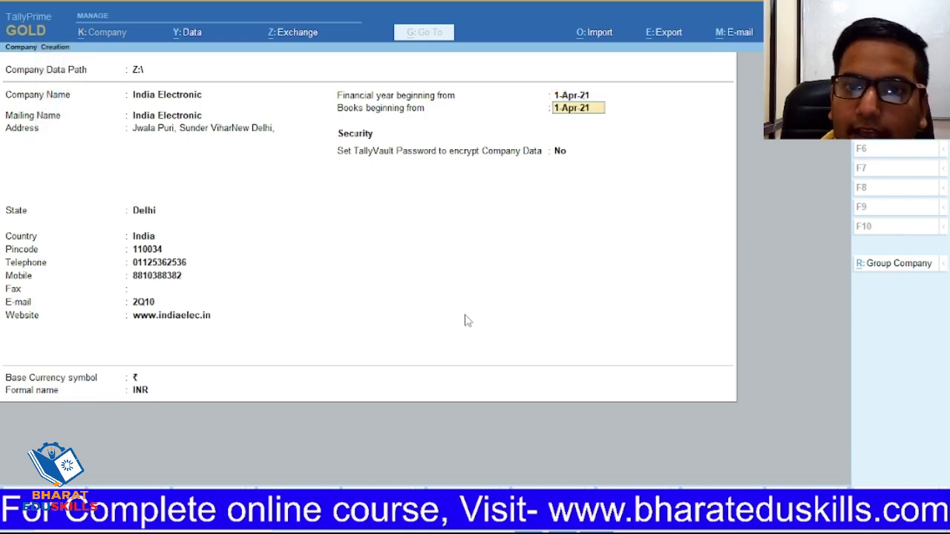
Step: Accept 1-Apr-21 as the books' beginning date, keep TallyVault encryption at No, and save the new company
key("alt+Tab")
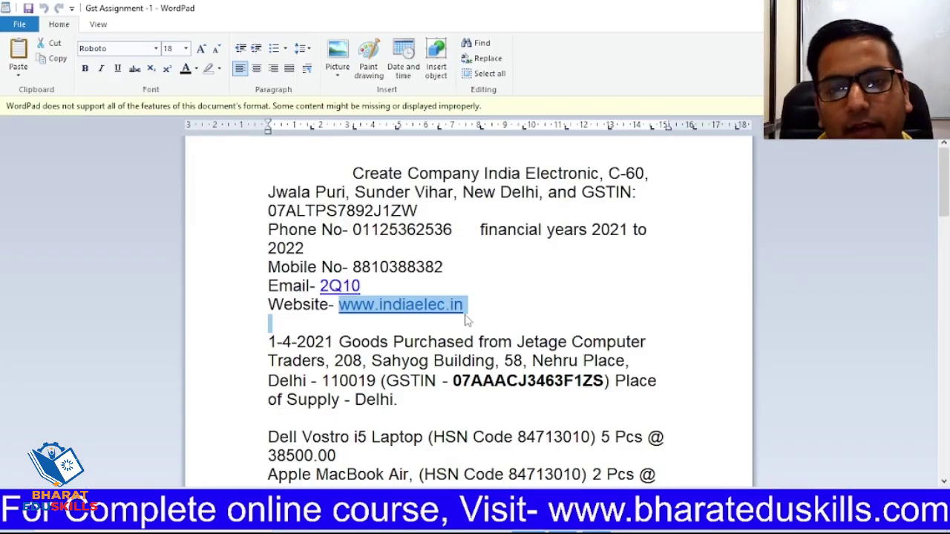
key("alt+Tab")
key("Return")
key("Return")
key("Return")
key("Return")
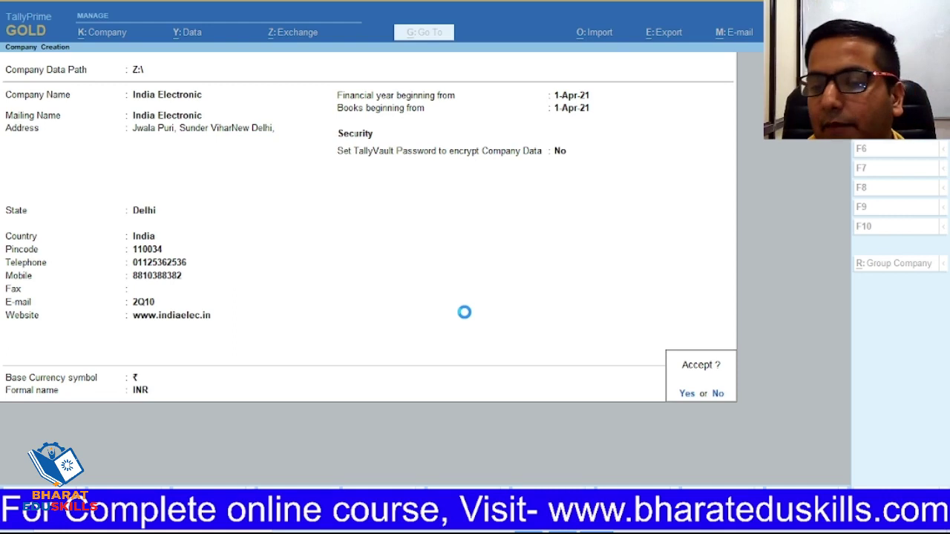
key("Return")
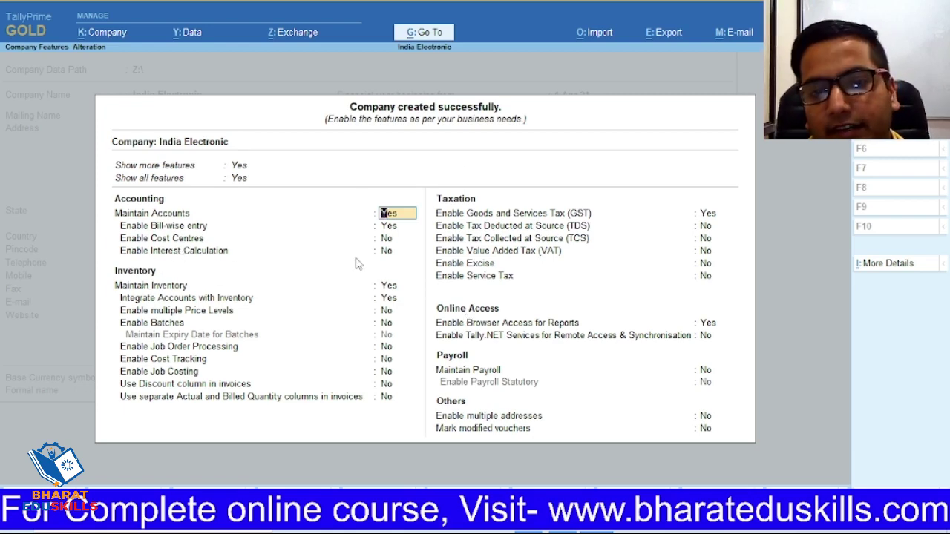
Step: Accept the company's accounting and inventory features, keeping bill-wise entry and integrated inventory at Yes and the optional features at No
key("alt+Tab")
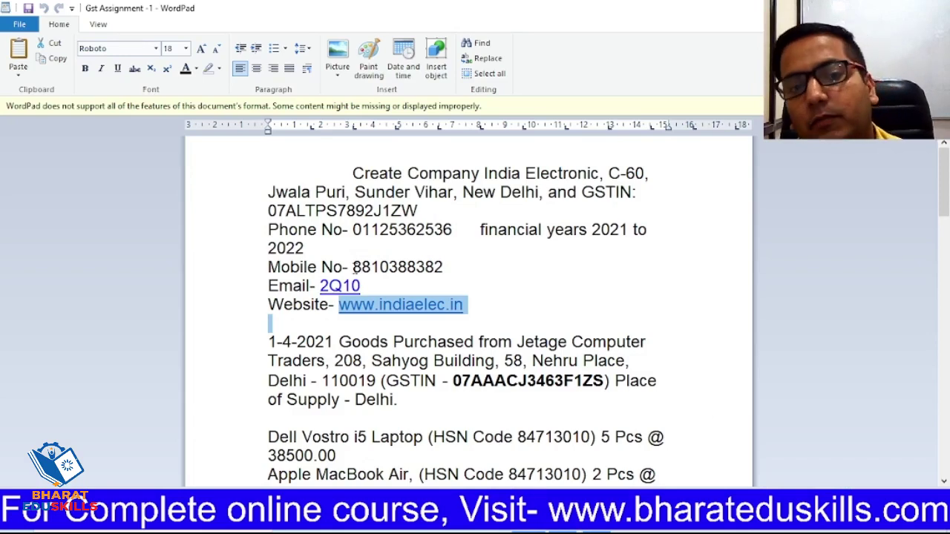
key("alt+Tab")
key("Return")
key("Return")
key("Up")
key("Return")
key("Return")
key("Return")
key("Return")
key("Return")
key("Return")
key("Return")
key("Return")
key("Return")
key("Return")
key("Return")
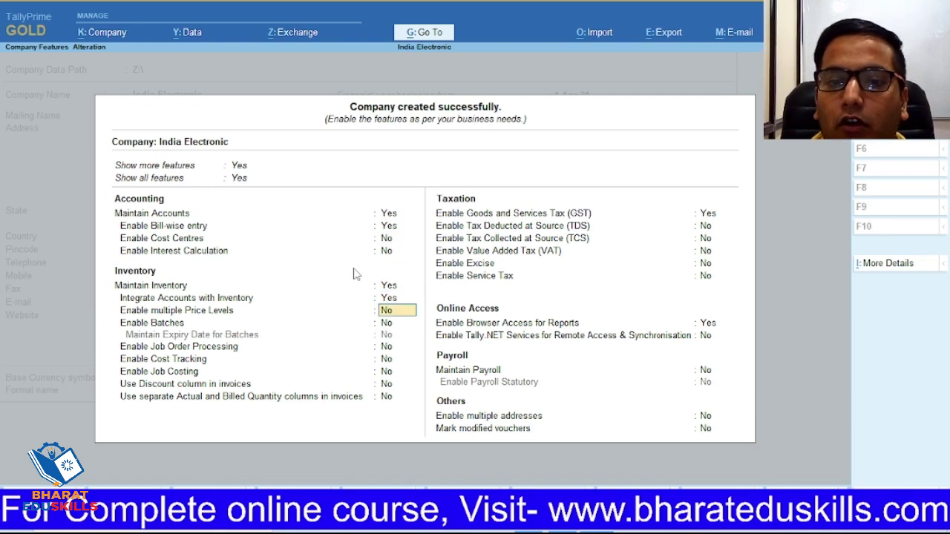
key("Return")
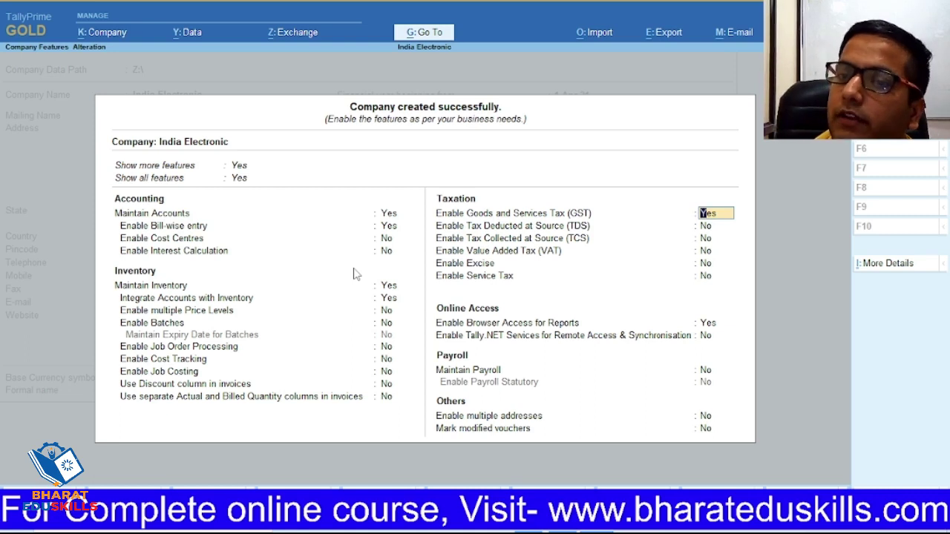
Step: Keep GST enabled and accept state Delhi, registration type Regular, Assessee of Other Territory No, and GST applicable from 1-Apr-21
key("Return")
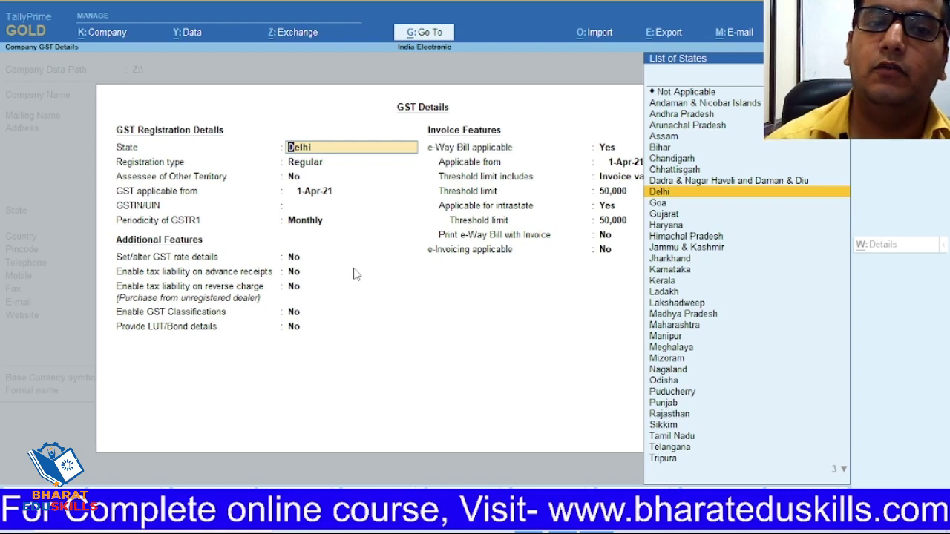
key("Return")
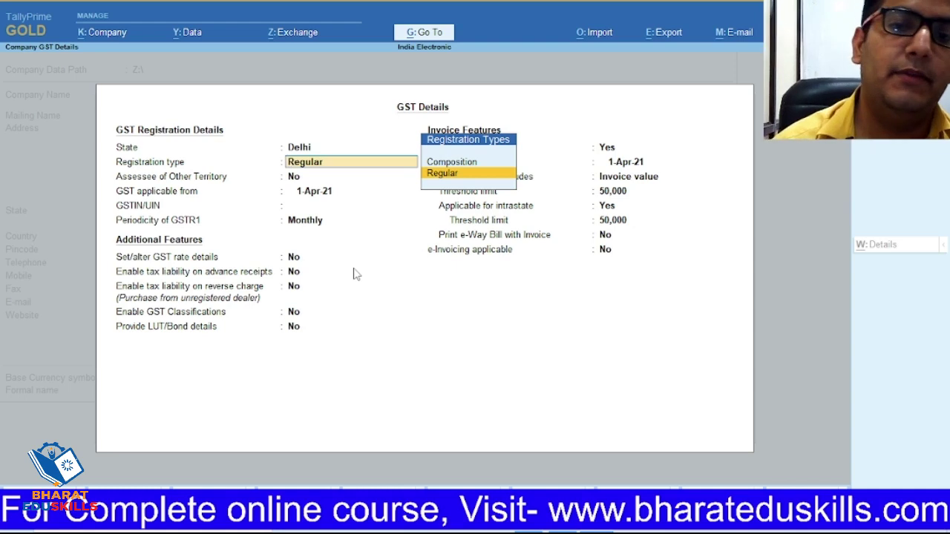
key("Return")
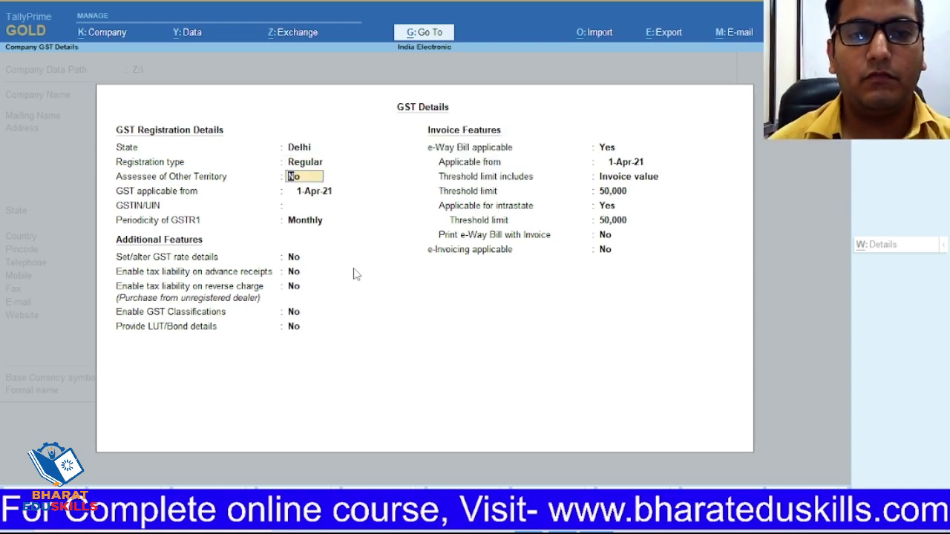
key("Return")
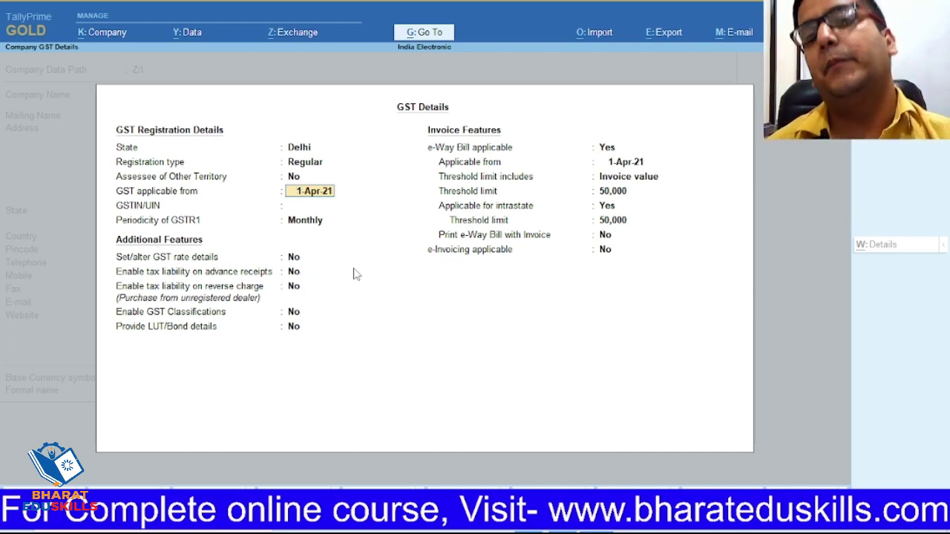
key("Return")
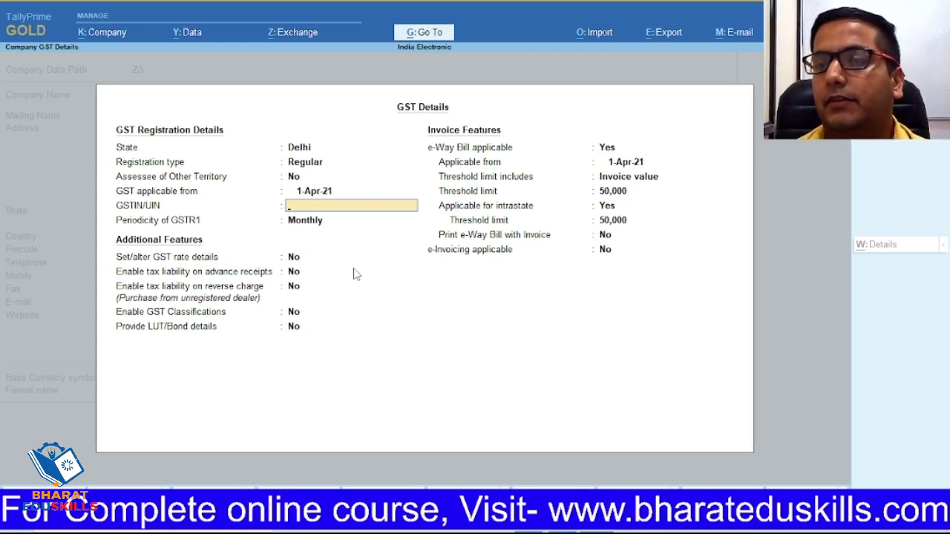
Step: Copy the company's GSTIN from the WordPad assignment into TallyPrime's GST details and accept Monthly as the GSTR1 periodicity
key("alt+Tab")
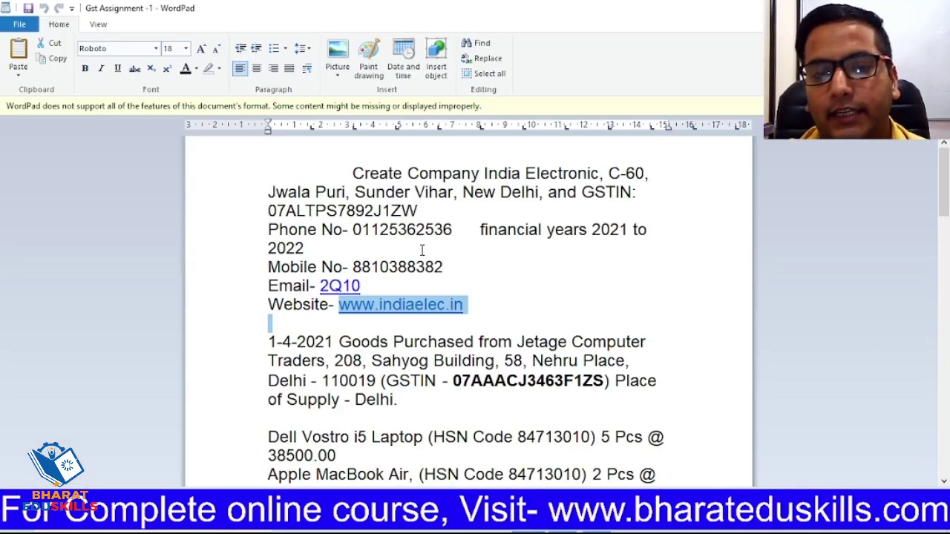
double_click(277, 210)
key("ctrl+c")
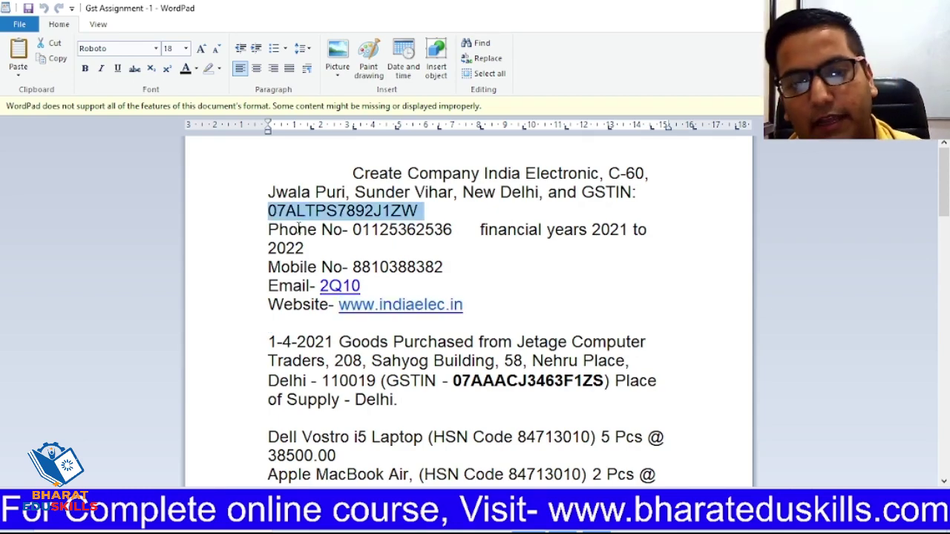
key("alt+Tab")
key("ctrl+v")
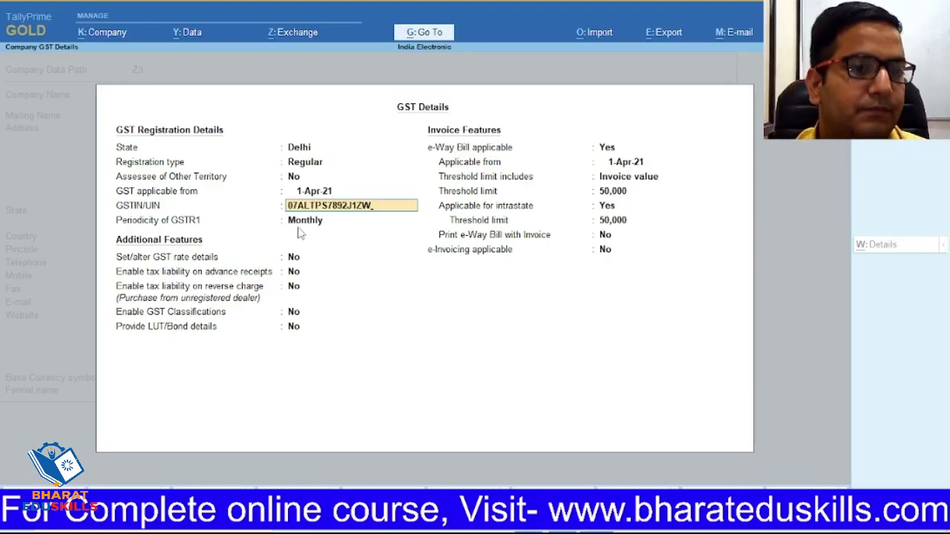
key("Return")
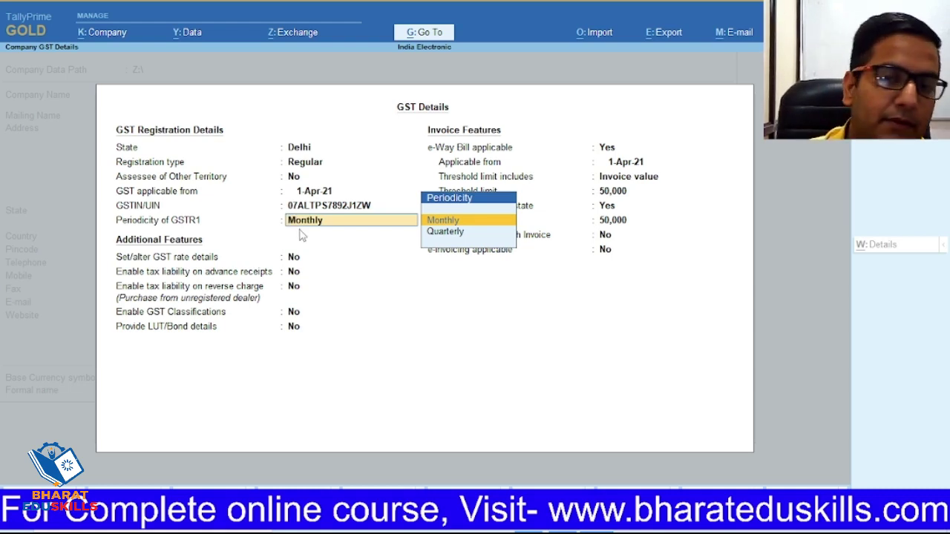
key("Return")
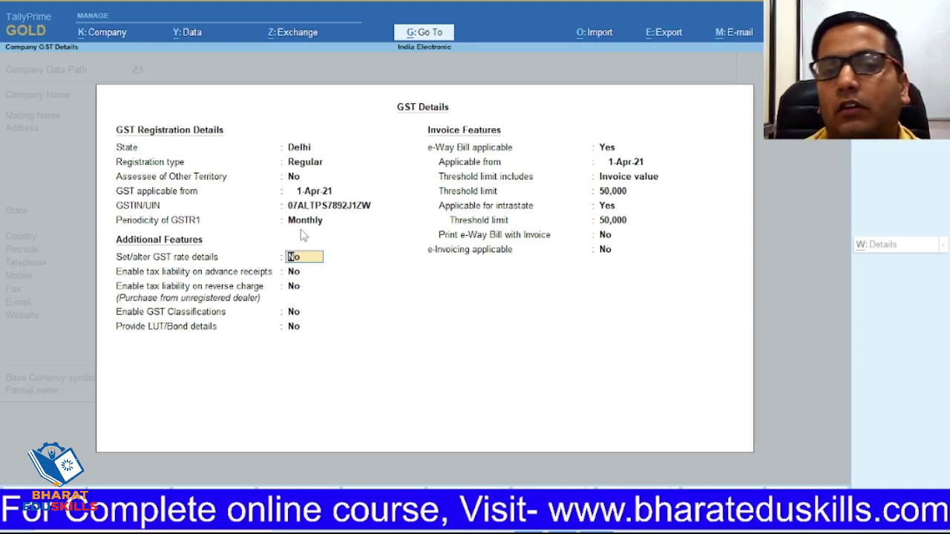